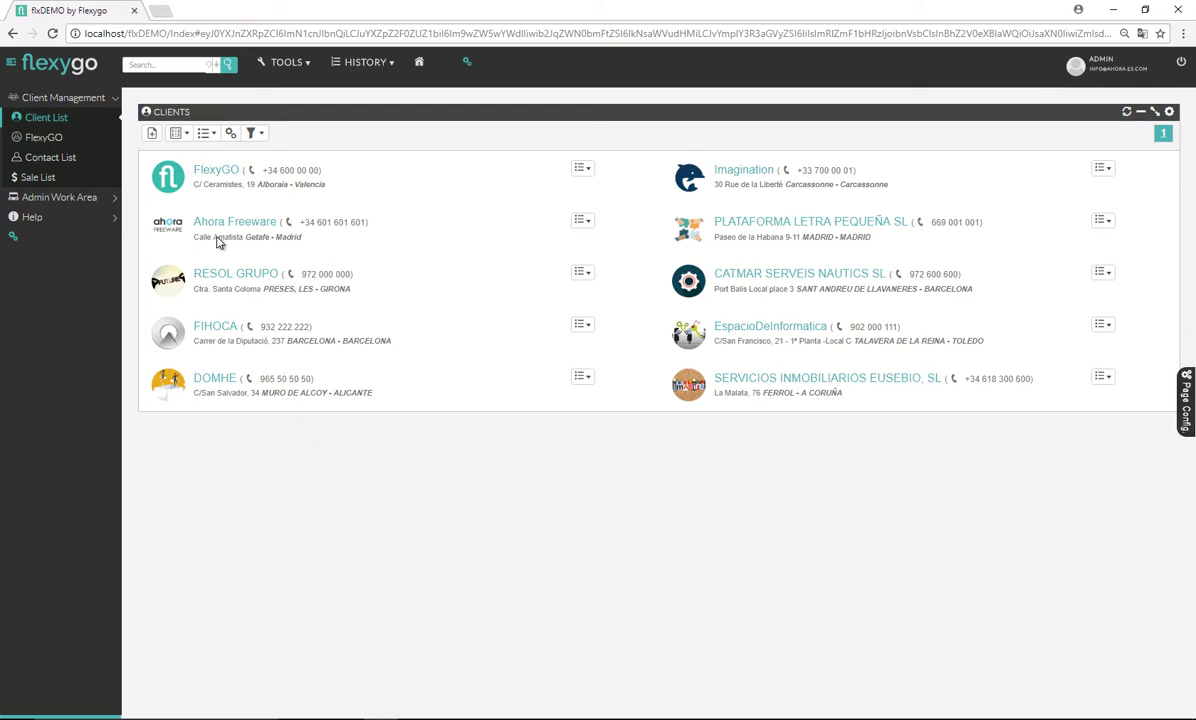
# Open the FlexyGO client from the client list and check its view page's modules in the Module Manager.
pyautogui.click(222, 172)
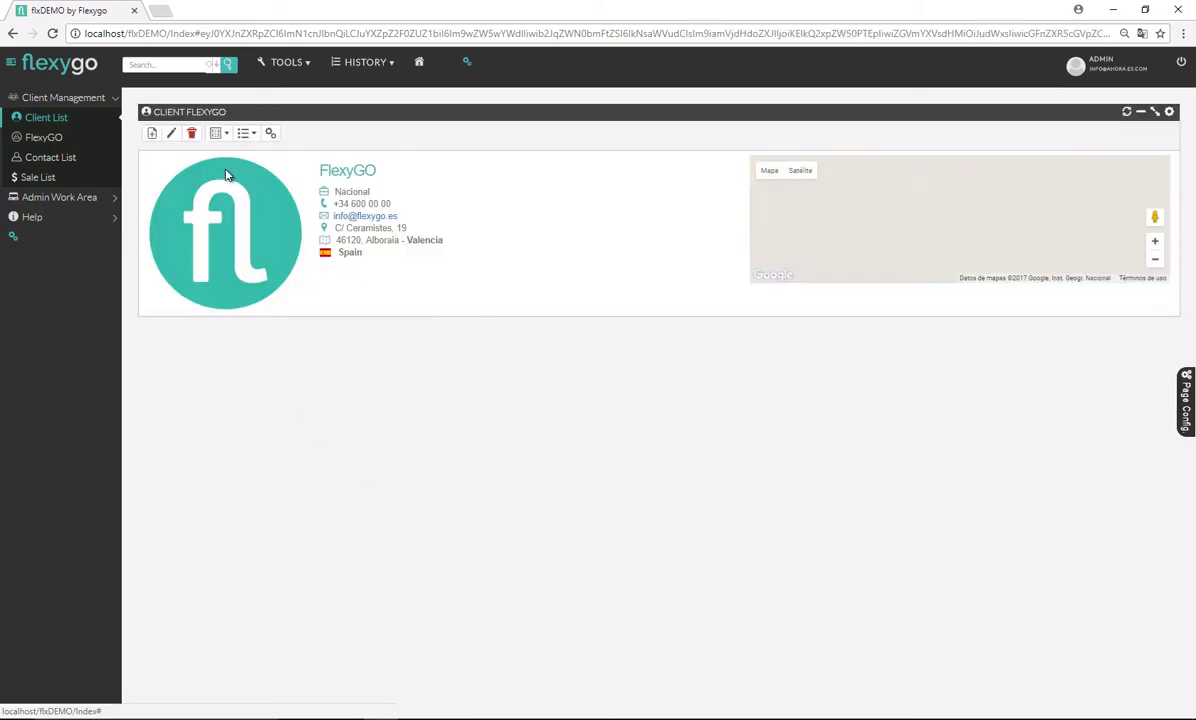
pyautogui.click(1180, 416)
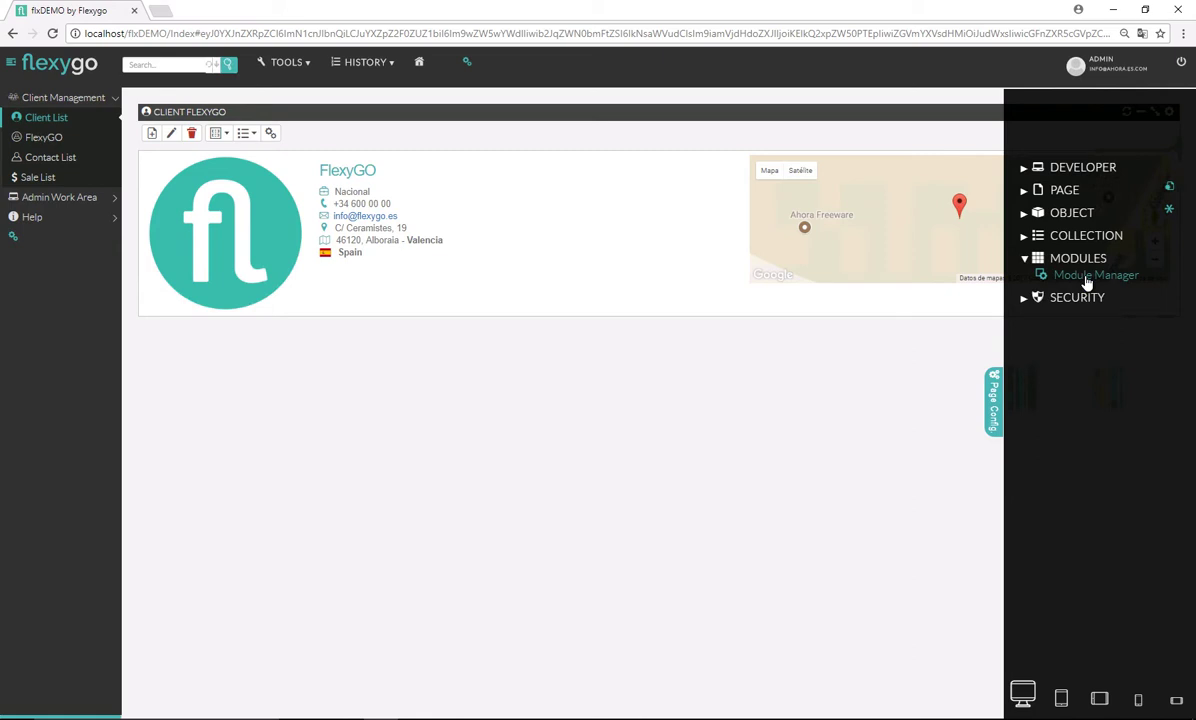
pyautogui.click(1087, 276)
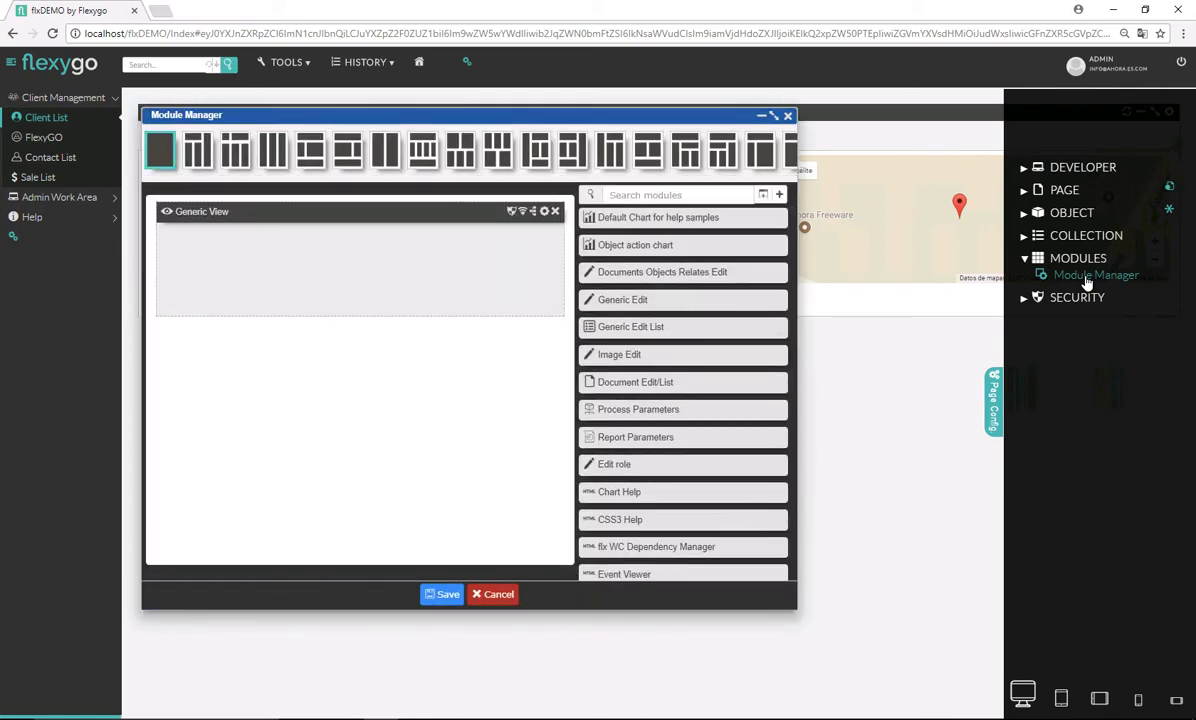
pyautogui.click(760, 115)
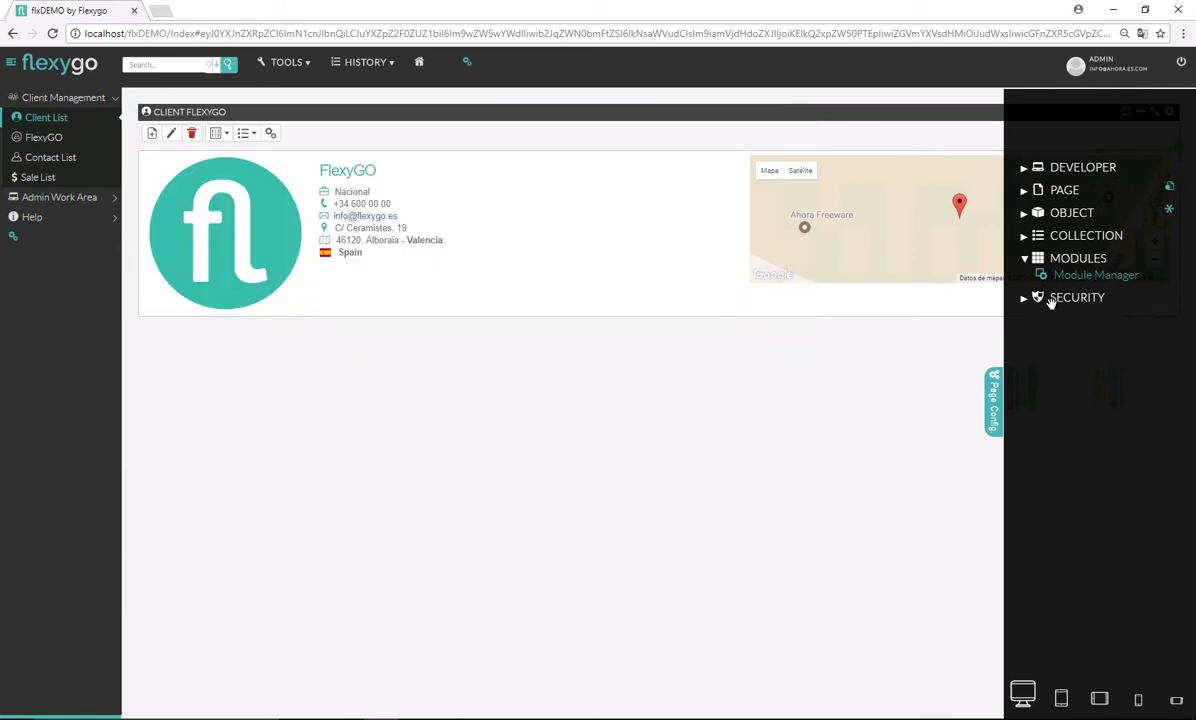
# Switch the FlexyGO client to edit mode and check the edit page's modules in the Module Manager.
pyautogui.click(172, 134)
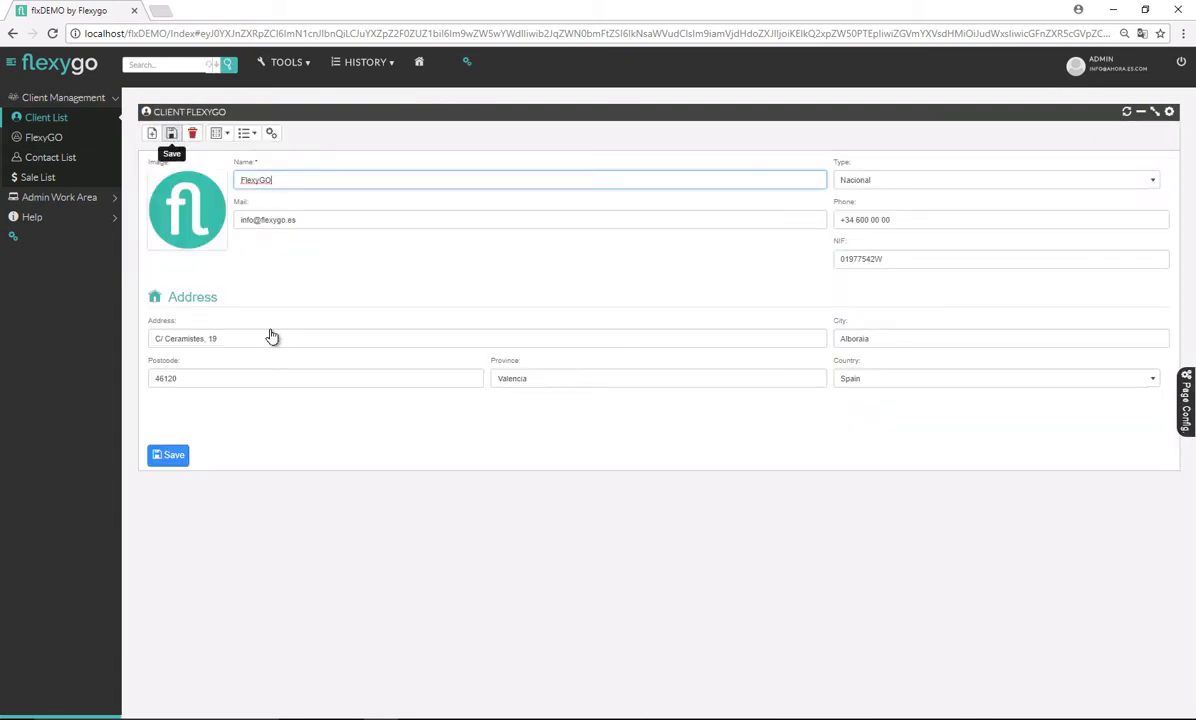
pyautogui.click(1187, 414)
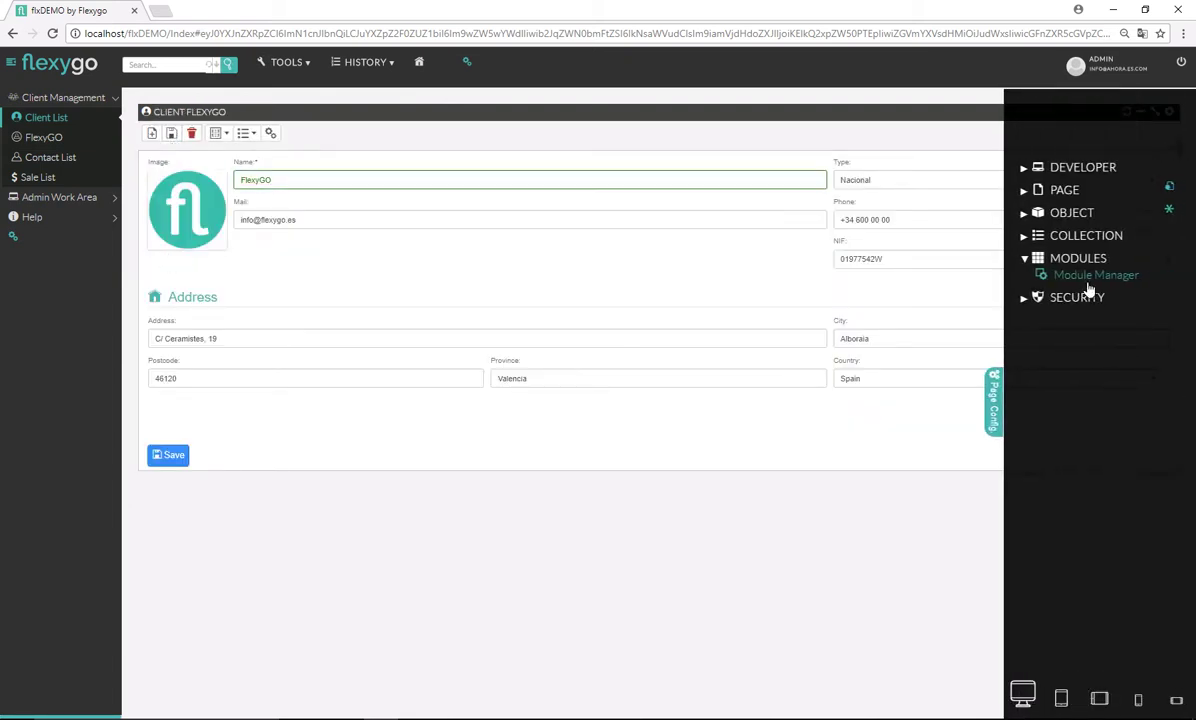
pyautogui.click(1087, 280)
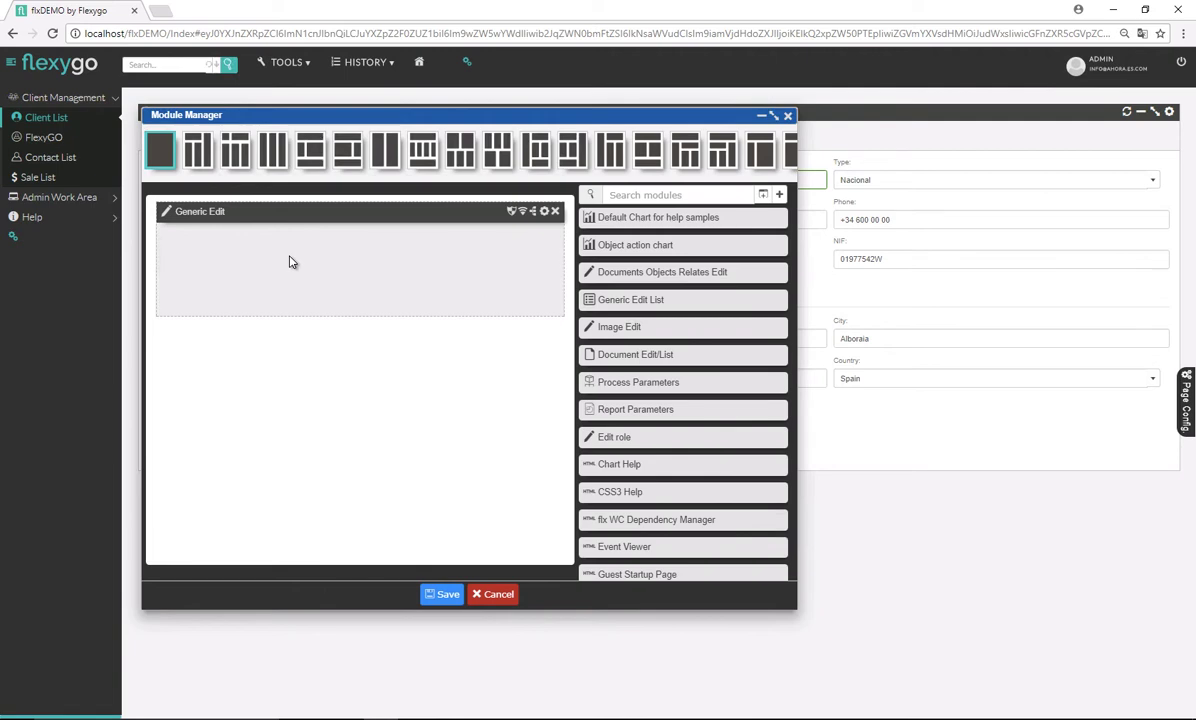
pyautogui.click(785, 115)
# Return to the FlexyGO client's view page, open its Module Manager and look through the available page layouts.
pyautogui.click(48, 137)
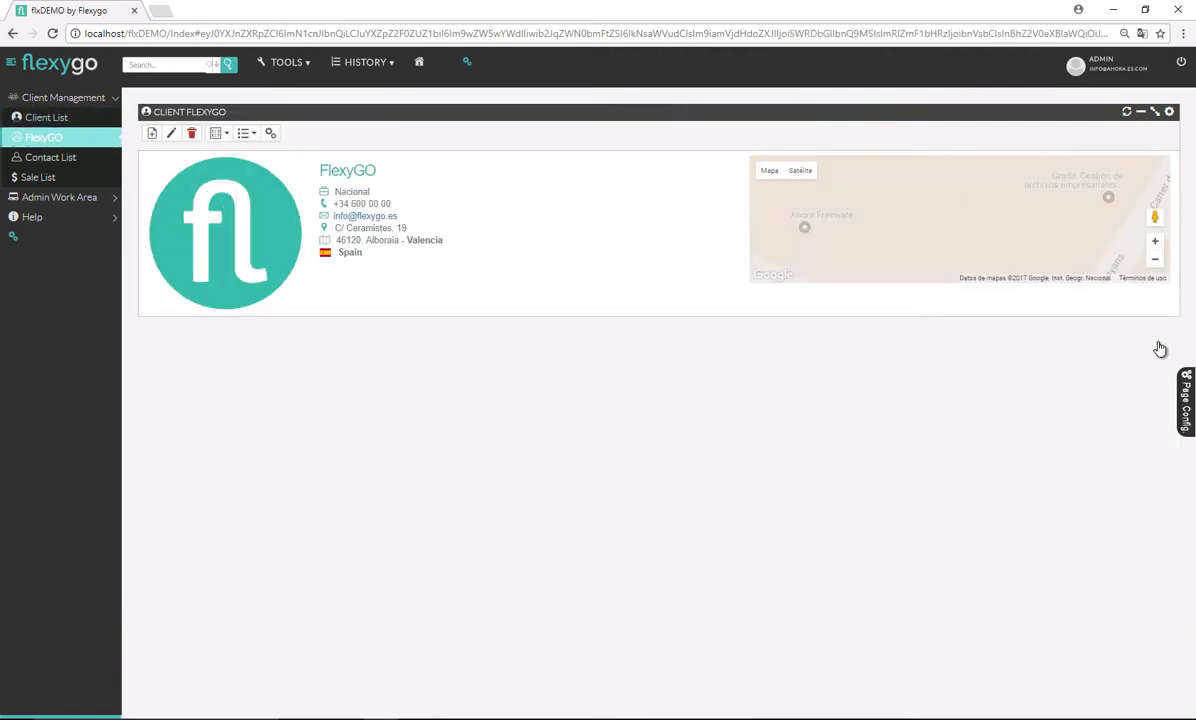
pyautogui.click(1186, 400)
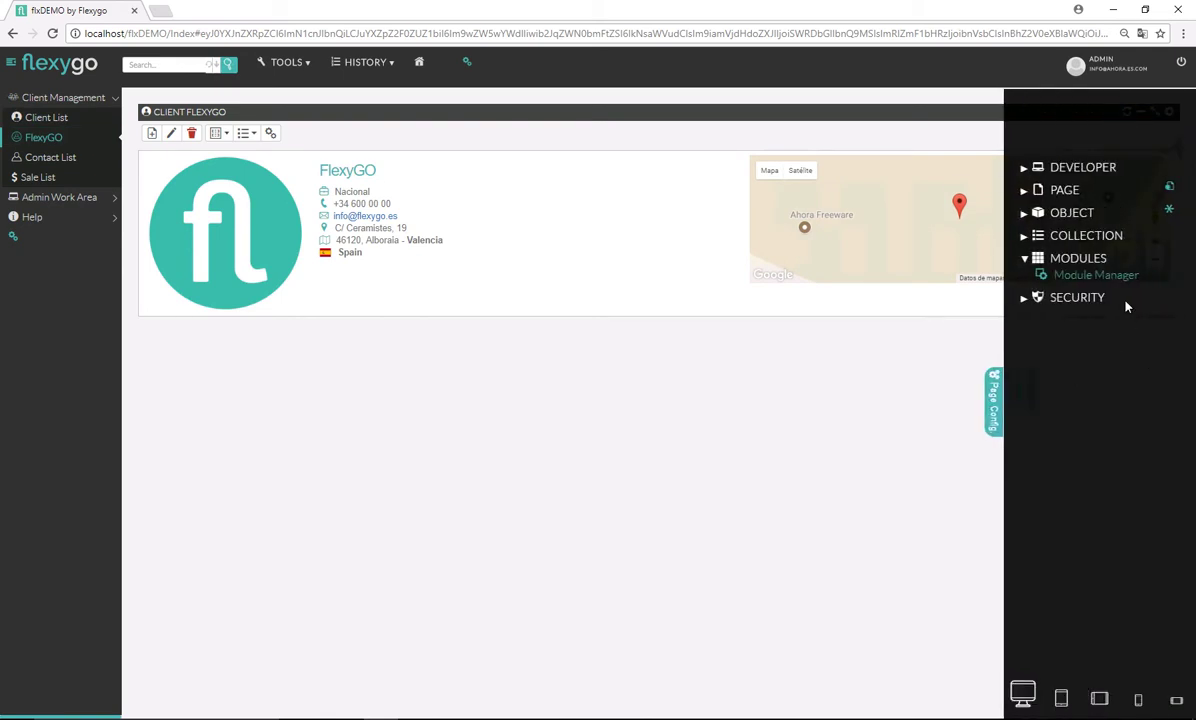
pyautogui.click(1119, 280)
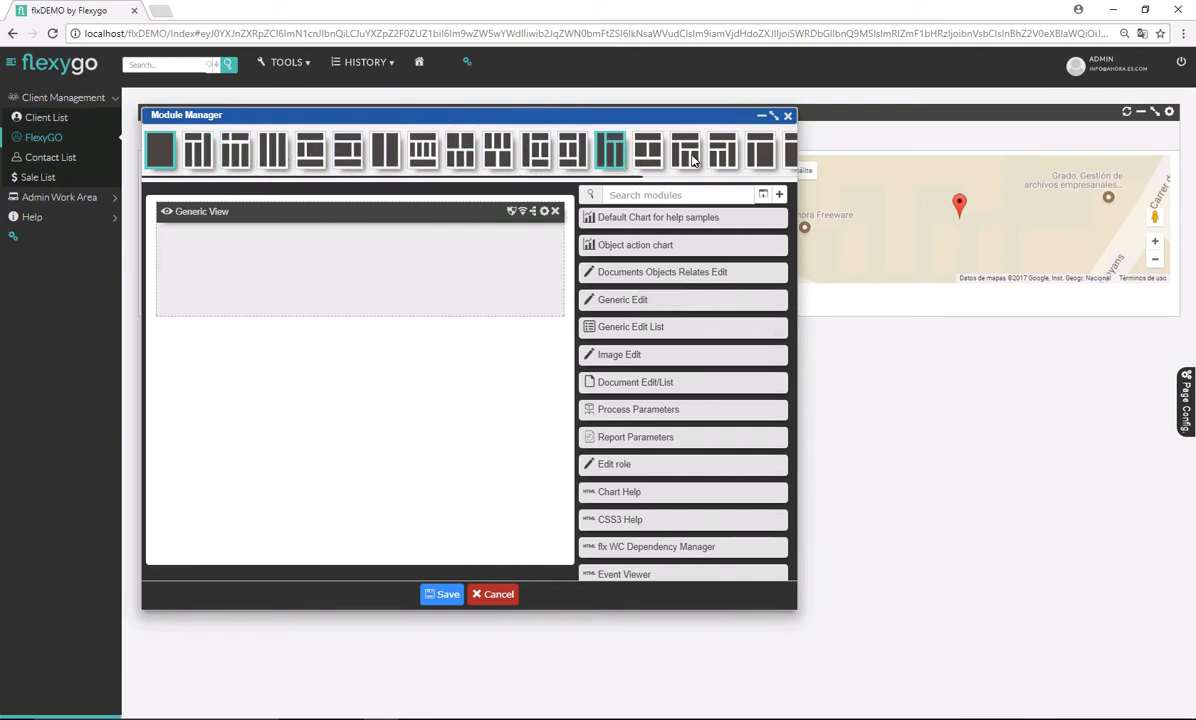
pyautogui.hscroll(2, 690, 157)
pyautogui.hscroll(5, 692, 158)
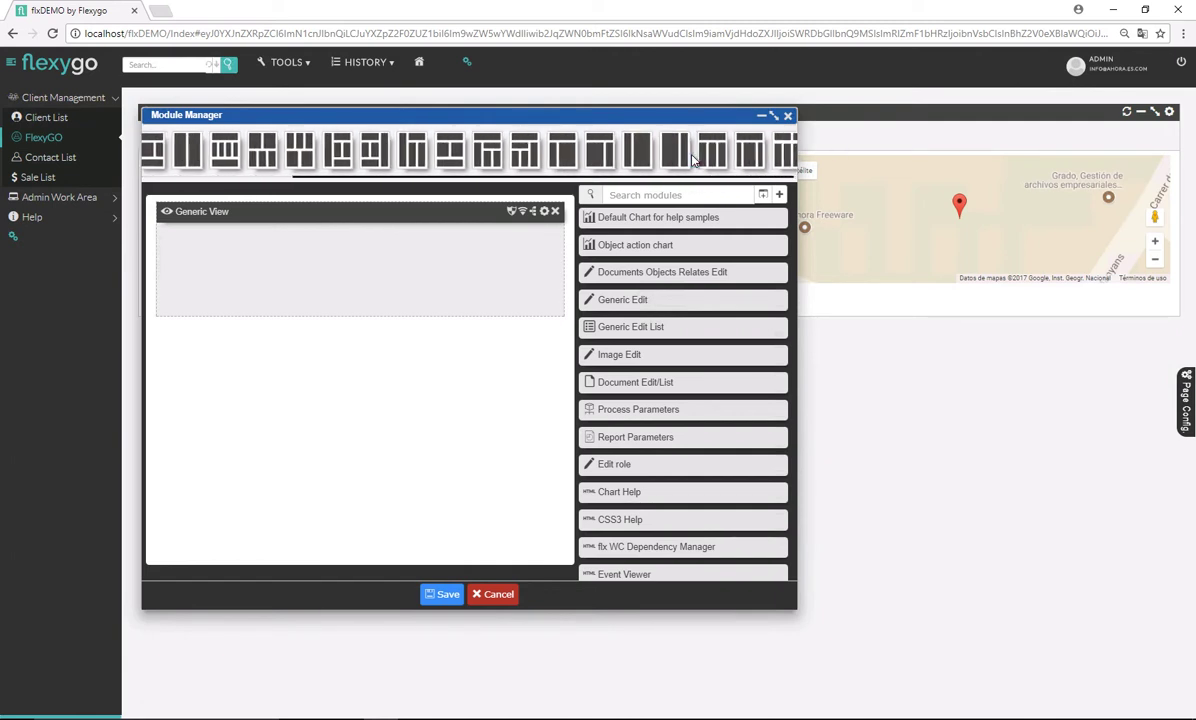
pyautogui.hscroll(-5, 692, 158)
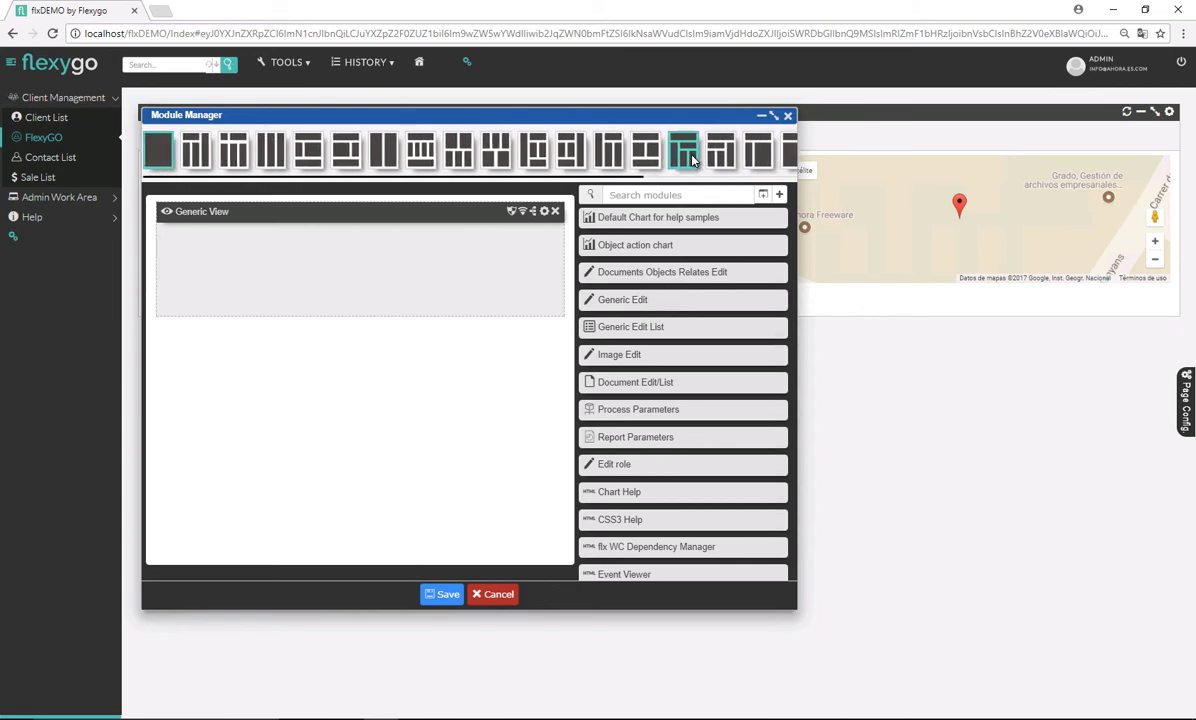
# Preview several multi-cell page layouts and return to the single-cell layout.
pyautogui.click(208, 160)
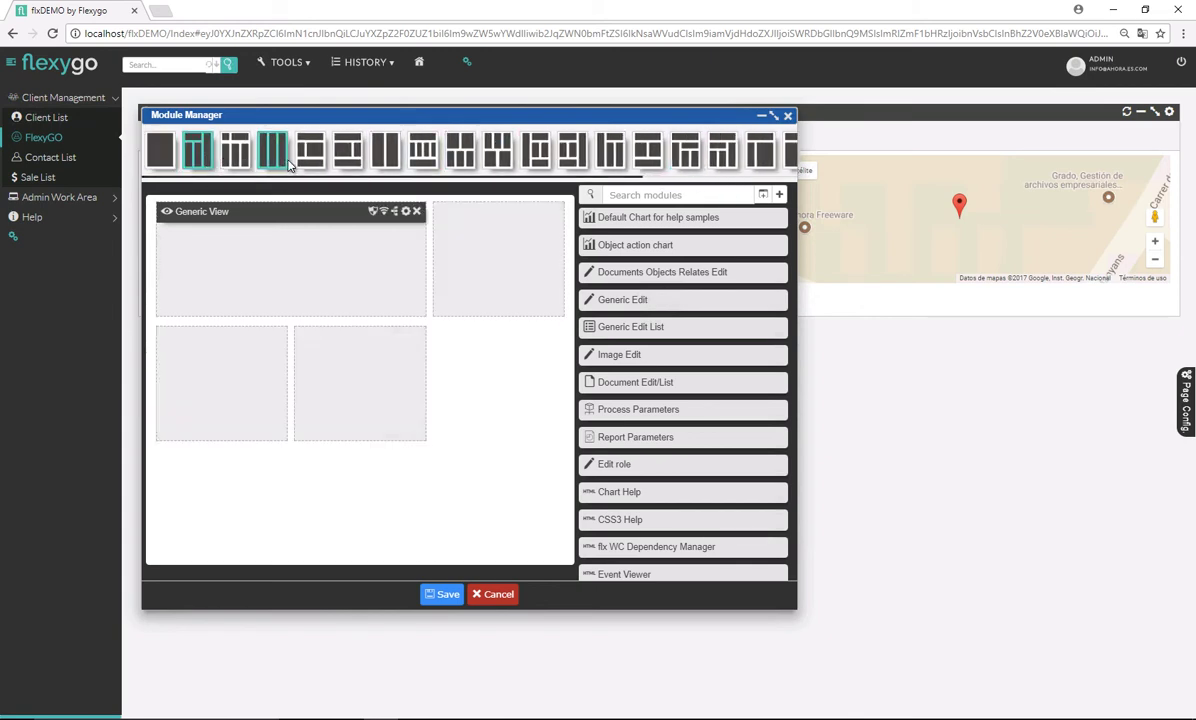
pyautogui.click(284, 158)
pyautogui.click(312, 155)
pyautogui.click(428, 157)
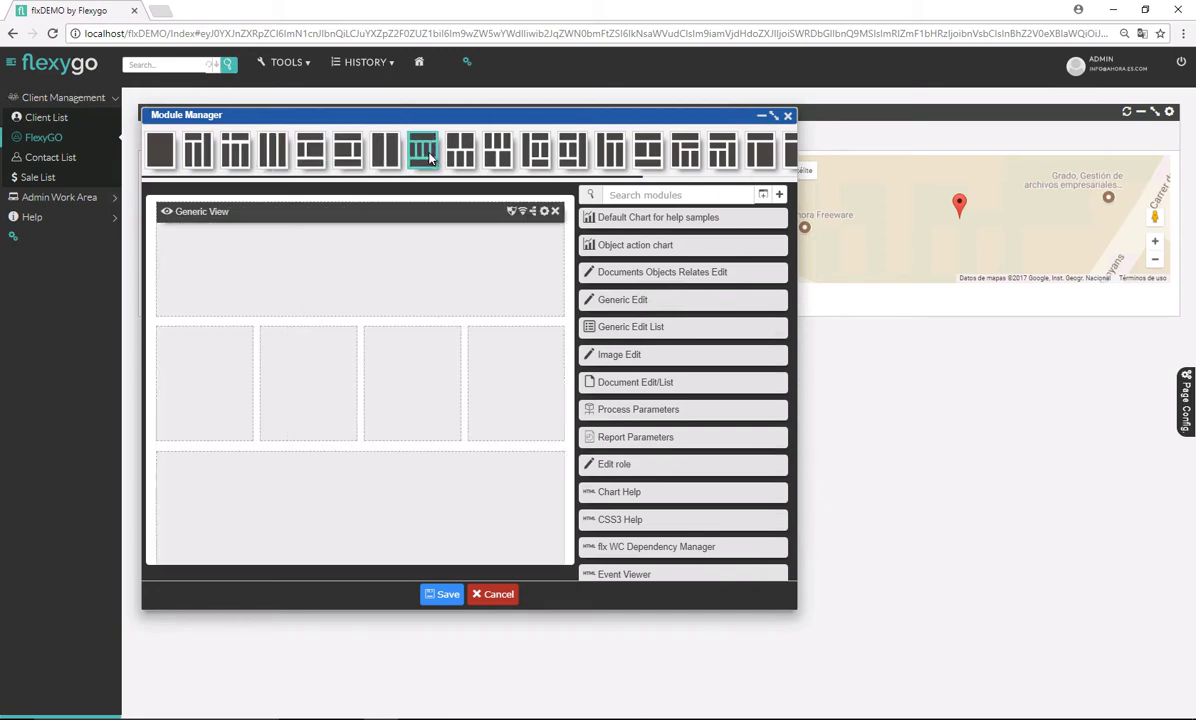
pyautogui.click(496, 157)
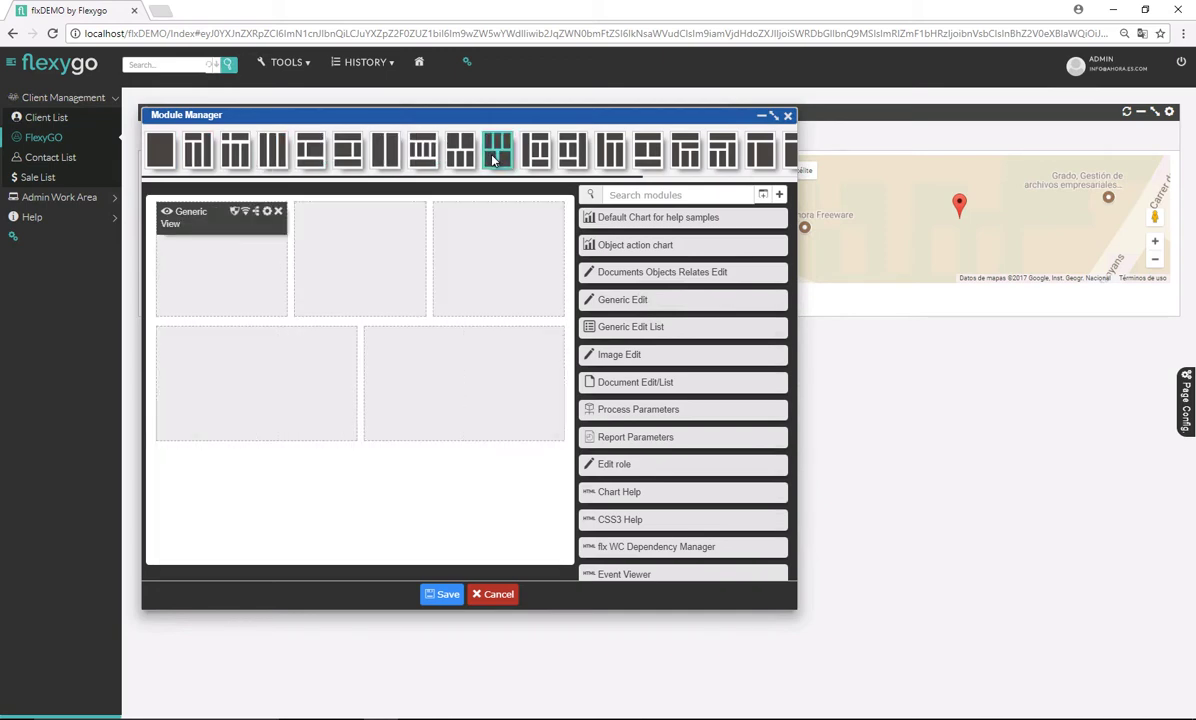
pyautogui.click(160, 150)
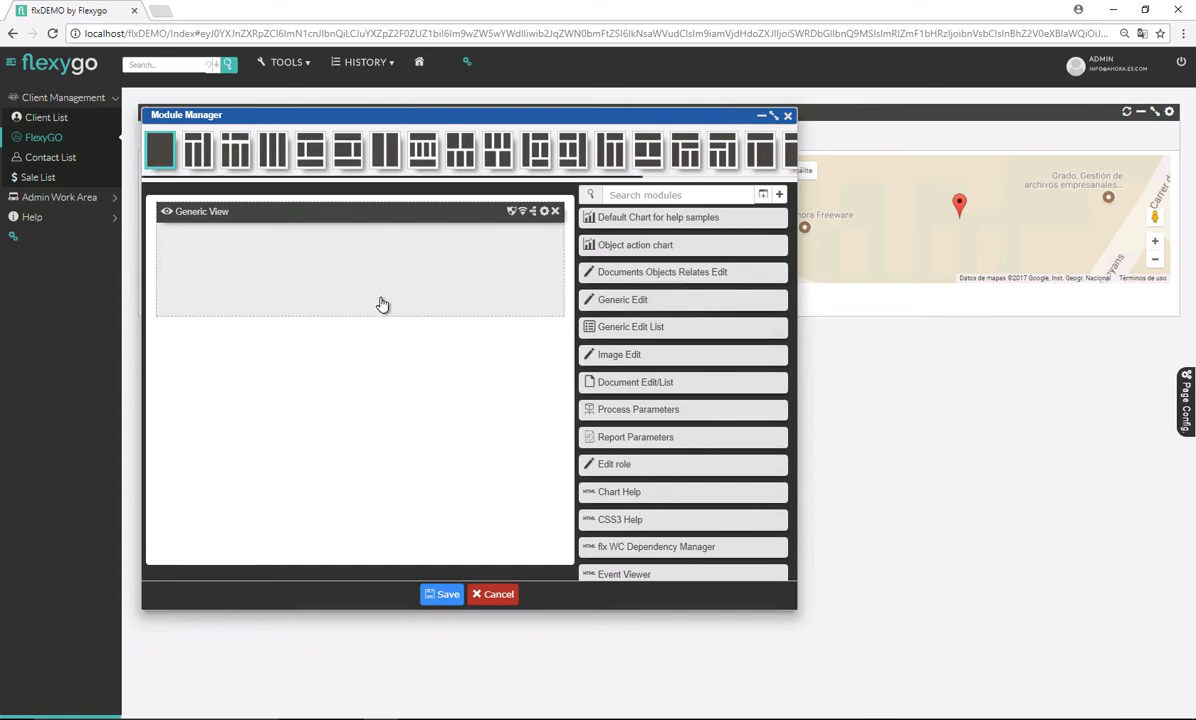
# Create a tab module with identifier, title and description "Tab", icon add-icon and classification Project Module.
pyautogui.click(762, 197)
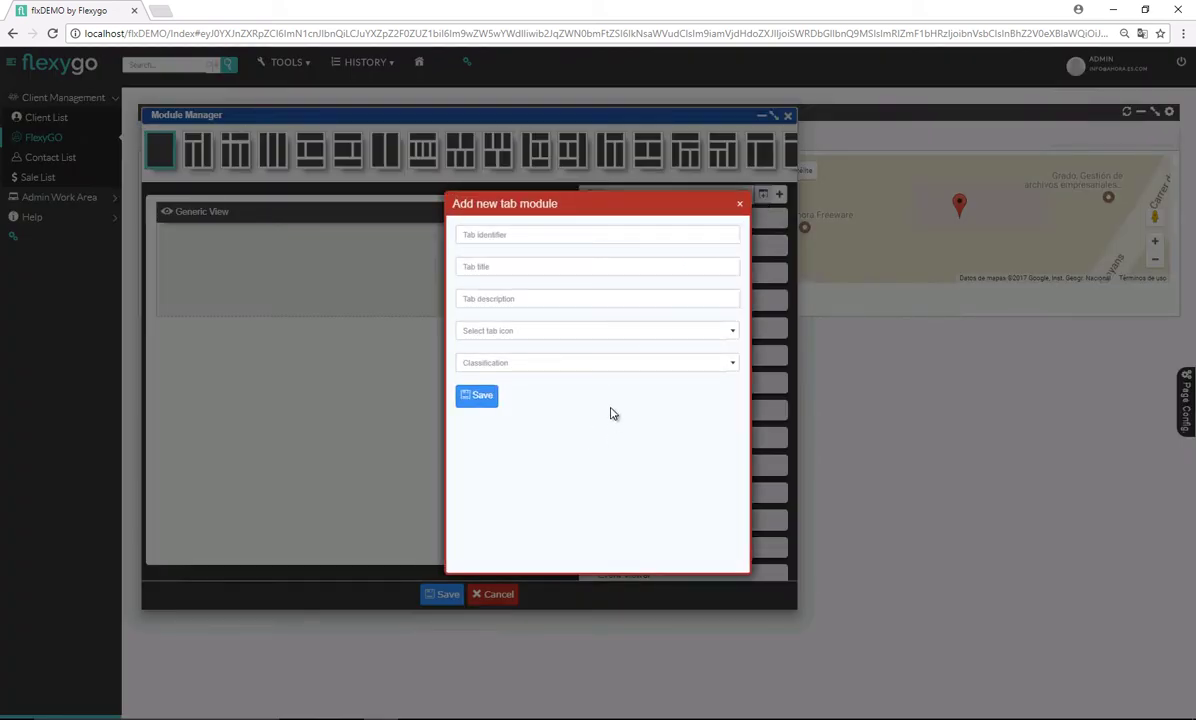
pyautogui.click(514, 236)
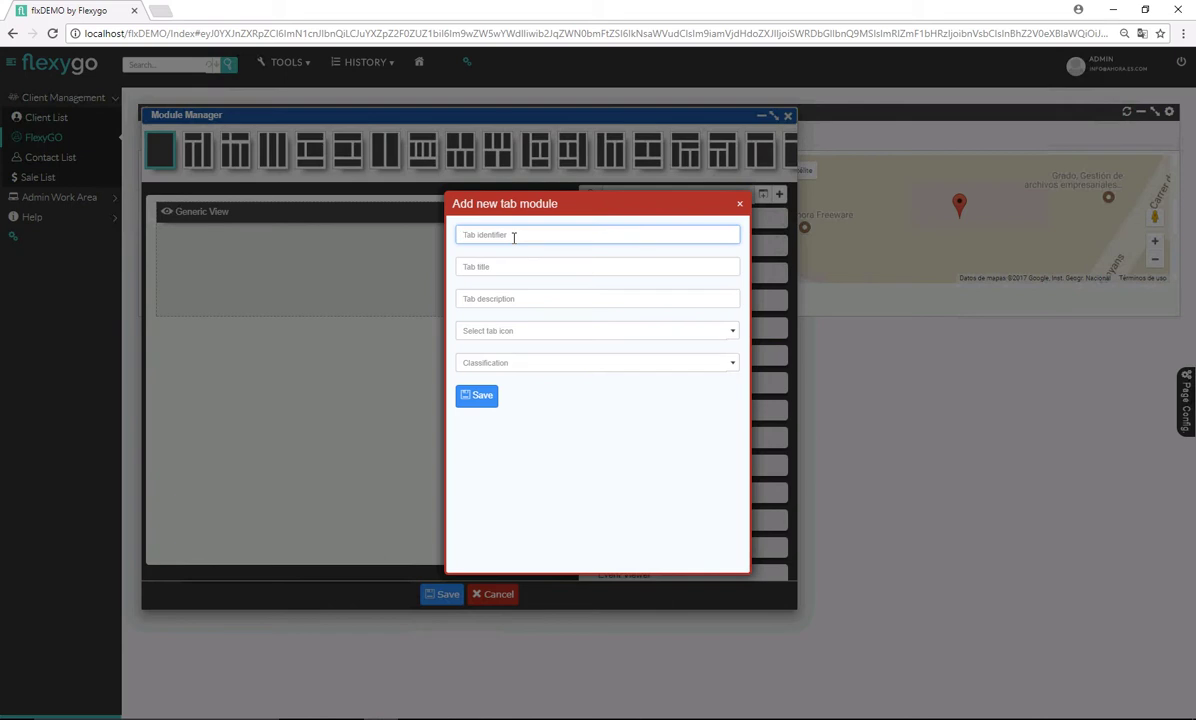
pyautogui.write('Tab')
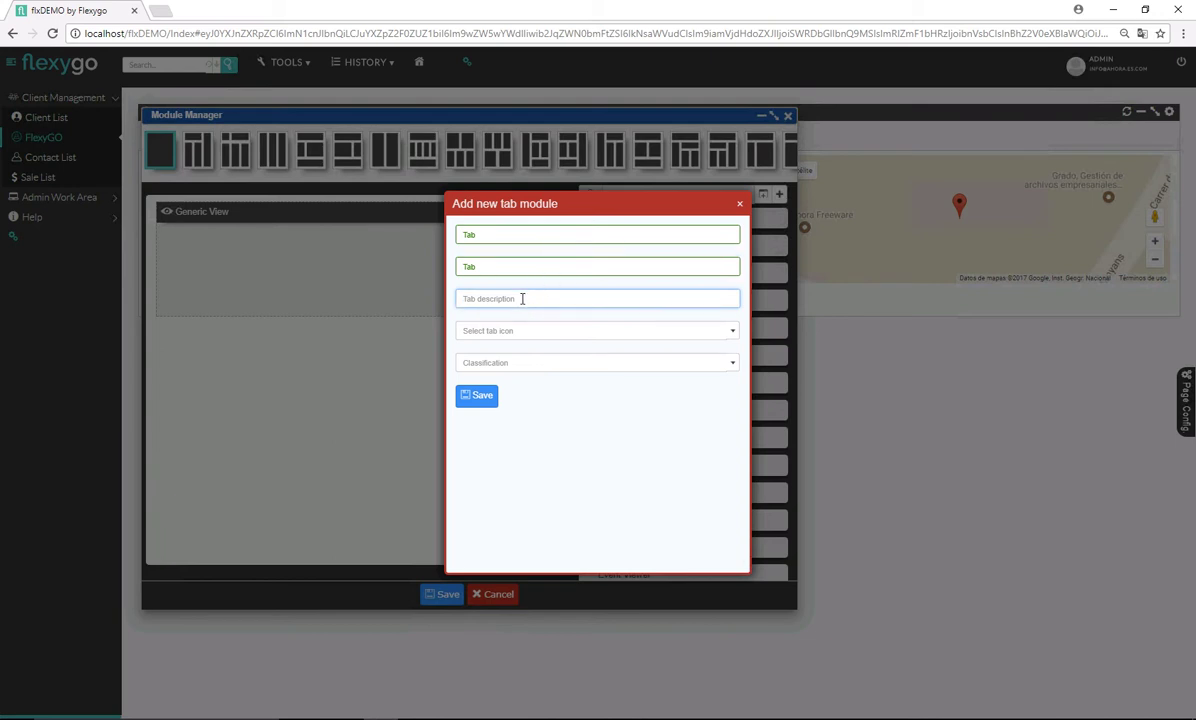
pyautogui.write('Tab')
pyautogui.click(514, 330)
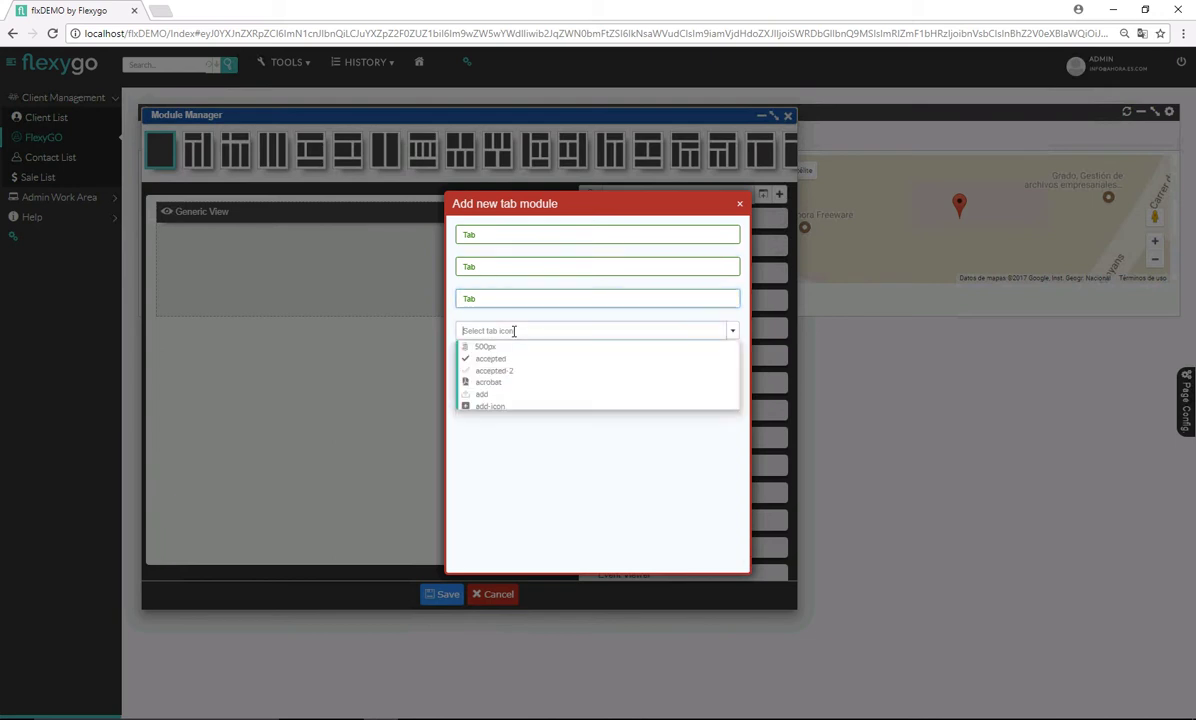
pyautogui.click(490, 406)
pyautogui.click(514, 363)
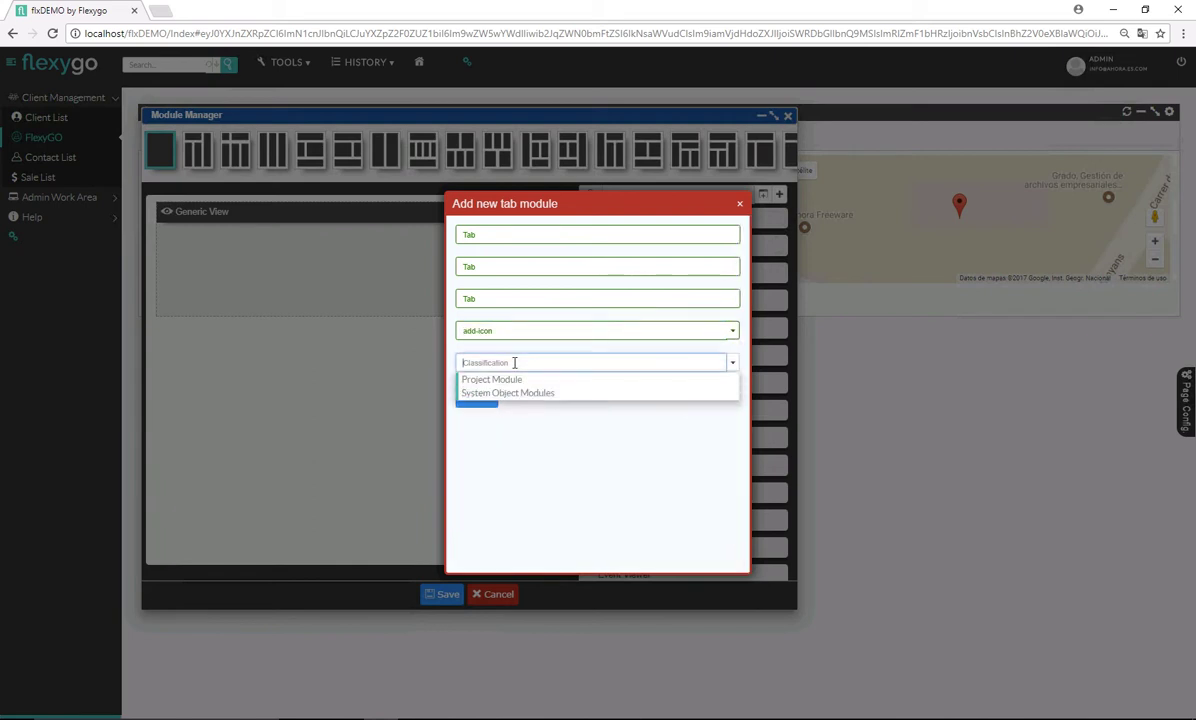
pyautogui.click(495, 380)
pyautogui.click(488, 399)
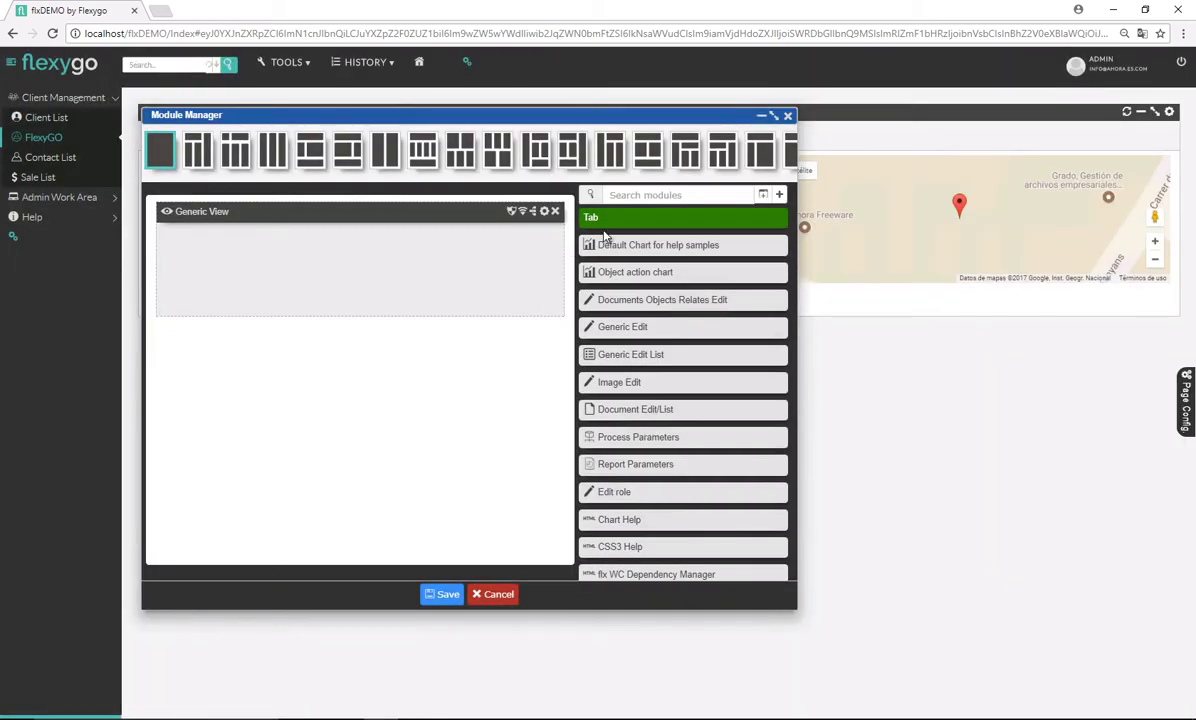
# Add the Tab module beside Generic View in the layout with a wide cell, a side cell and two cells below, and save.
pyautogui.moveTo(600, 229); pyautogui.dragTo(393, 268)
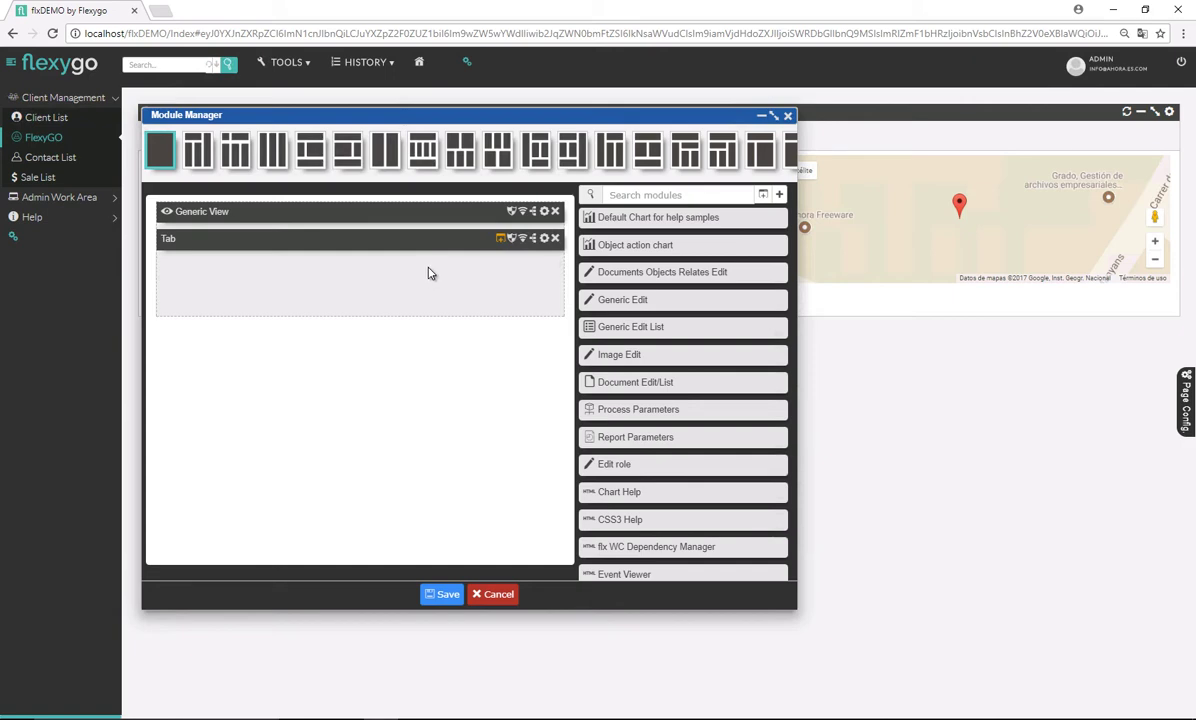
pyautogui.click(198, 152)
pyautogui.moveTo(214, 235); pyautogui.dragTo(483, 245)
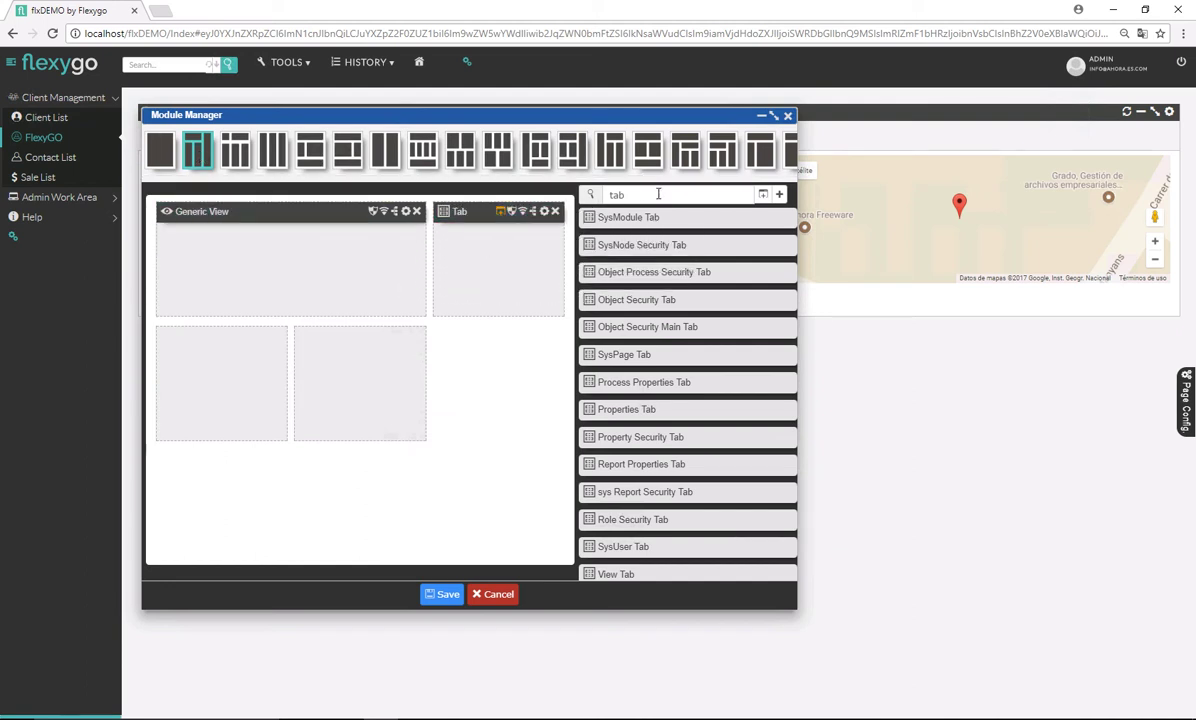
pyautogui.click(449, 595)
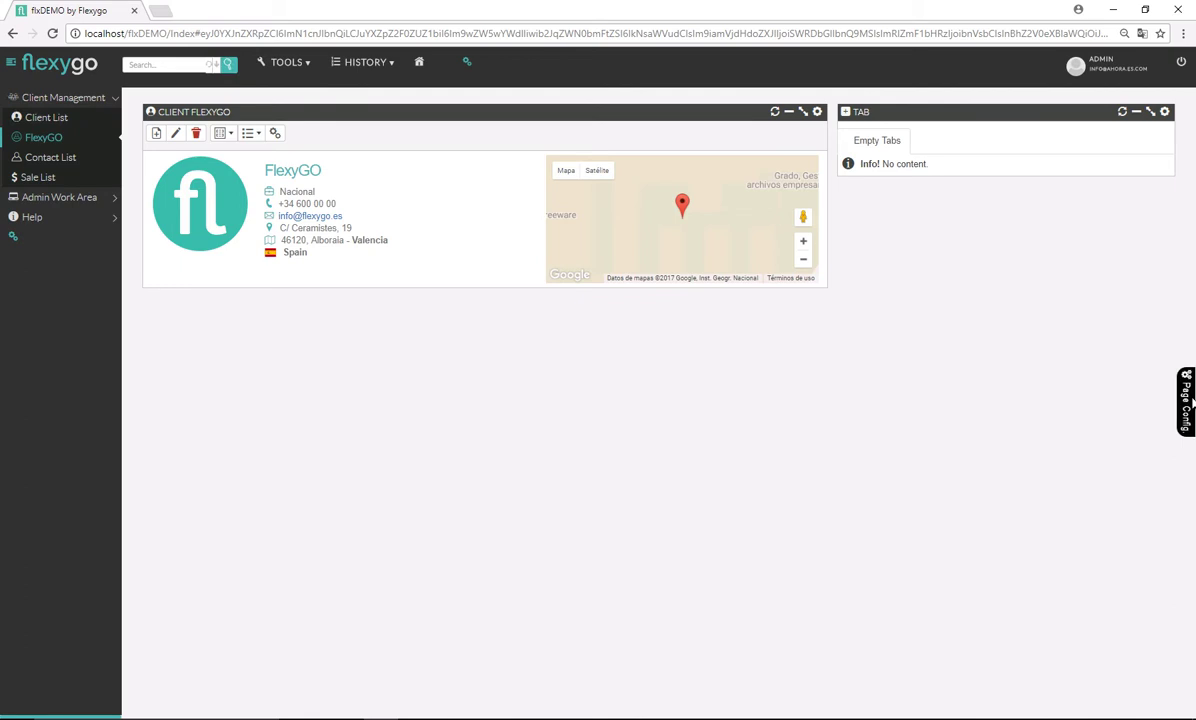
# Reopen the Module Manager for the client page and collapse the page configuration panel.
pyautogui.click(1186, 400)
pyautogui.click(1098, 276)
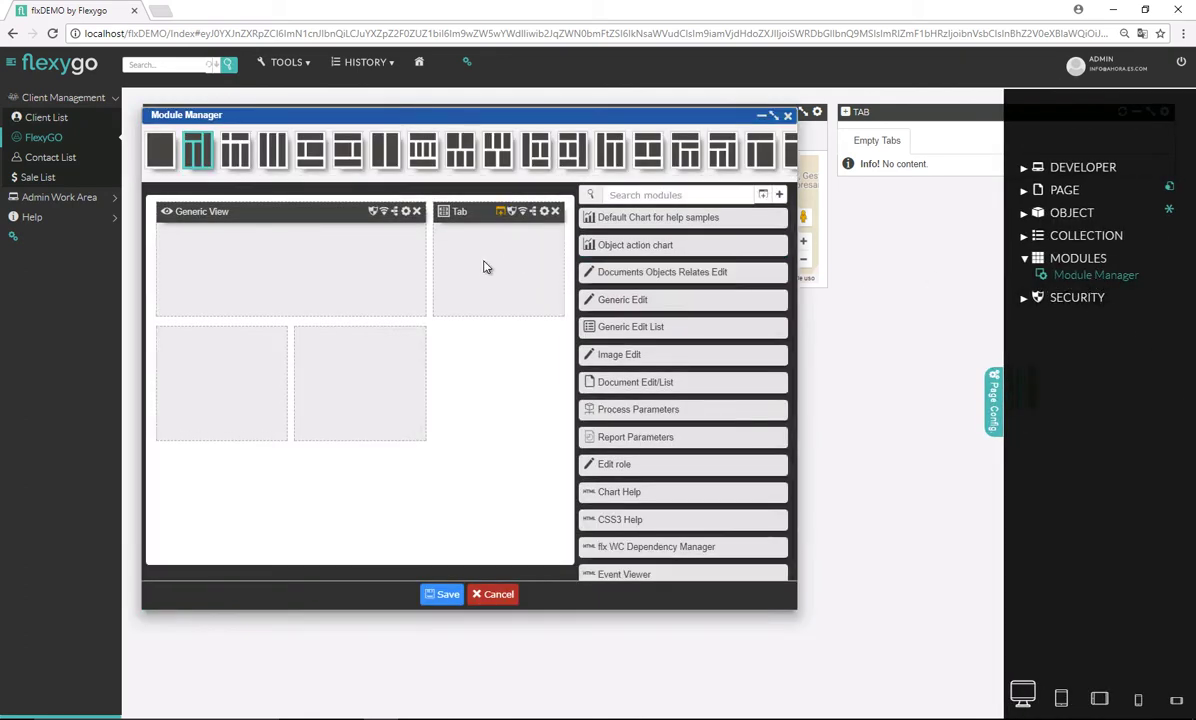
pyautogui.click(993, 405)
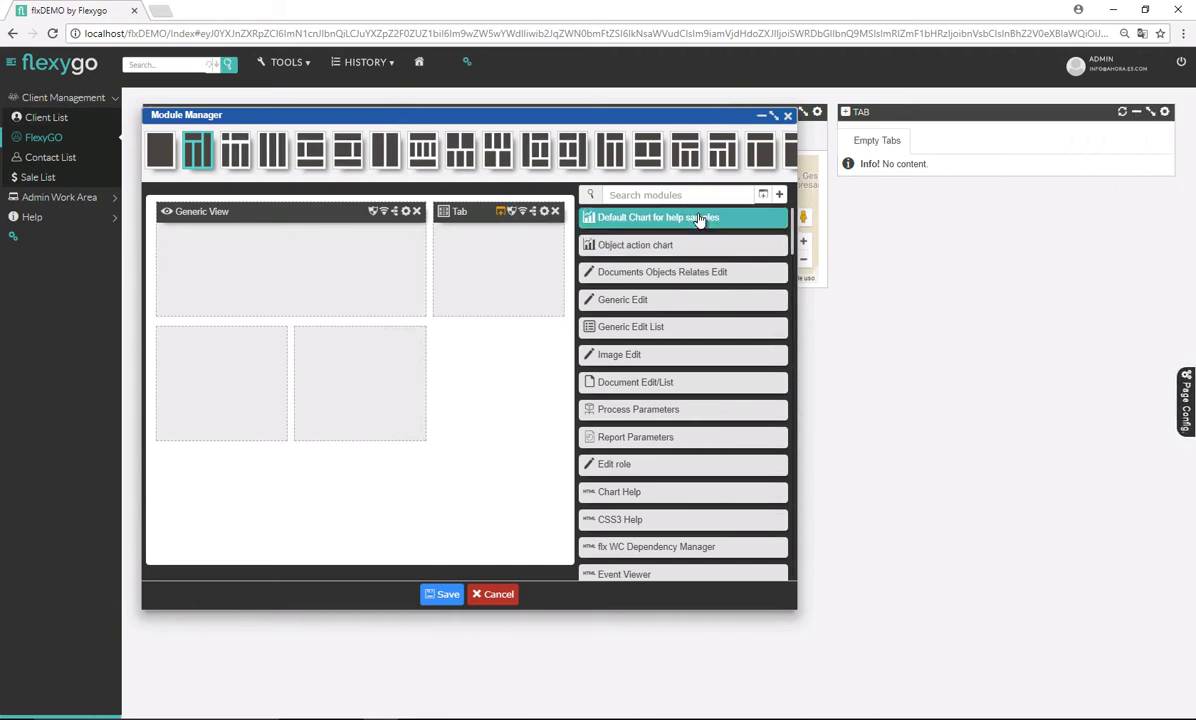
# Start a new module and enter ContactList as both its Id and its description.
pyautogui.click(779, 195)
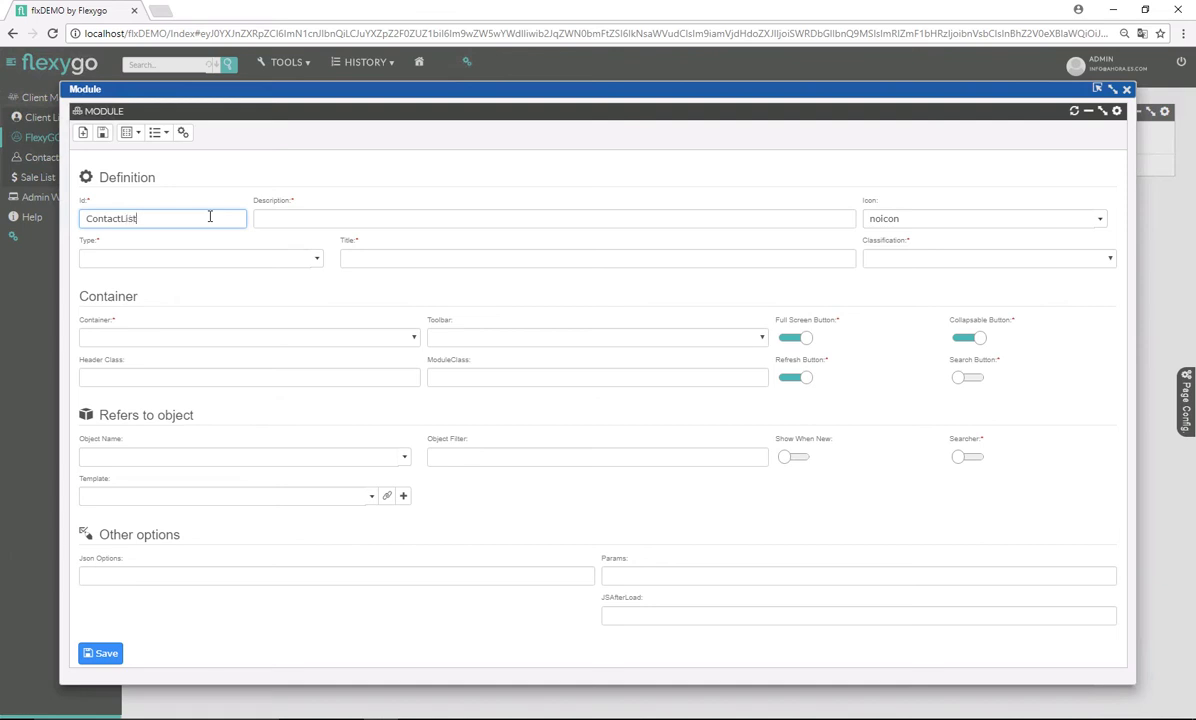
pyautogui.write('http://localhost/demo/')
pyautogui.hotkey('ctrl', 'z')
pyautogui.doubleClick(86, 218)
pyautogui.hotkey('ctrl', 'c')
pyautogui.click(307, 220)
pyautogui.hotkey('ctrl', 'v')
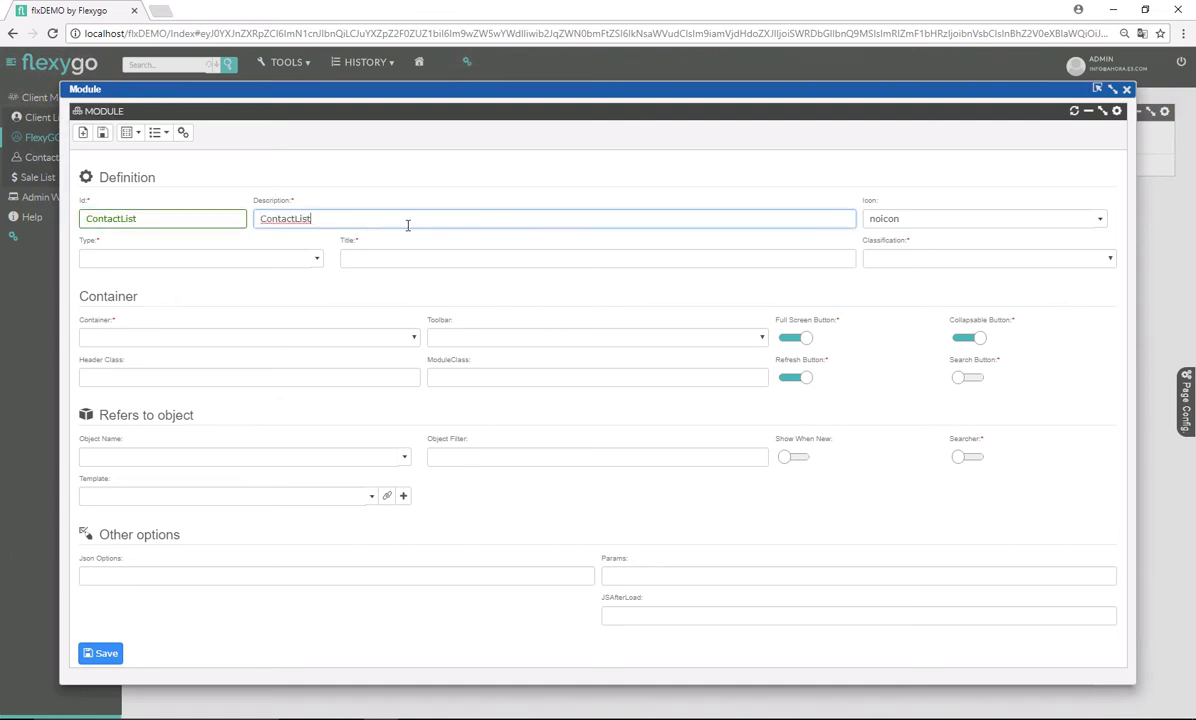
# Search the module icons for "user" and choose flx-user.
pyautogui.click(937, 218)
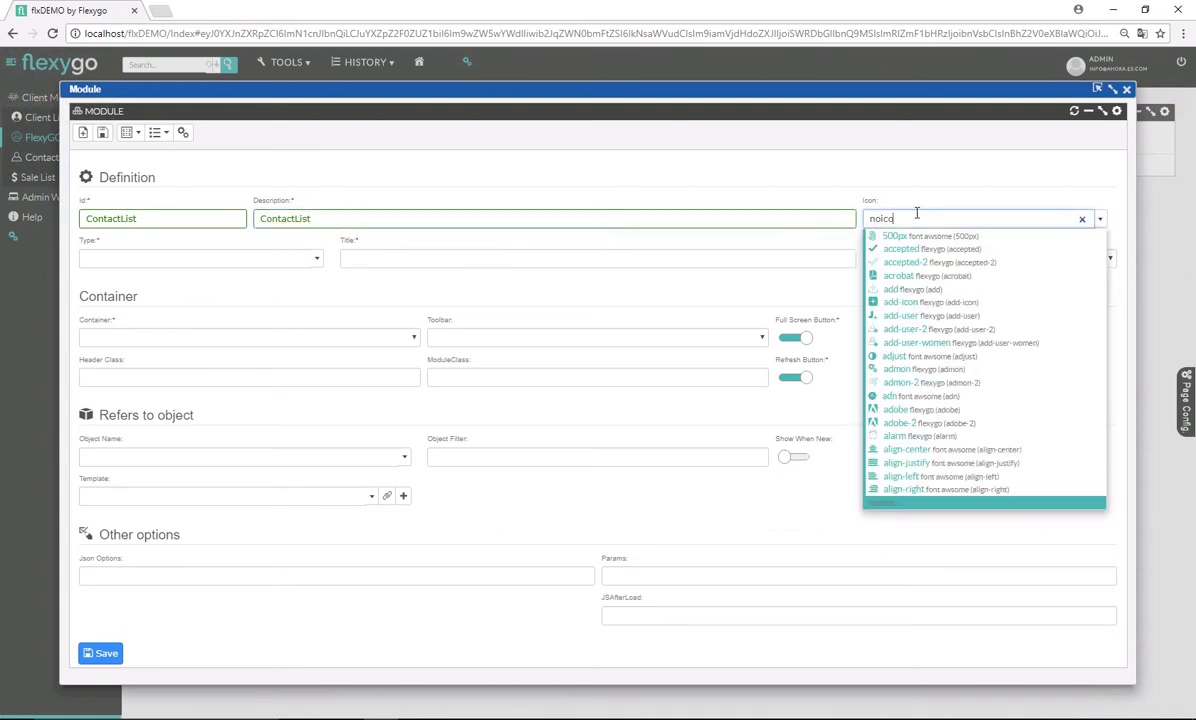
pyautogui.write('us')
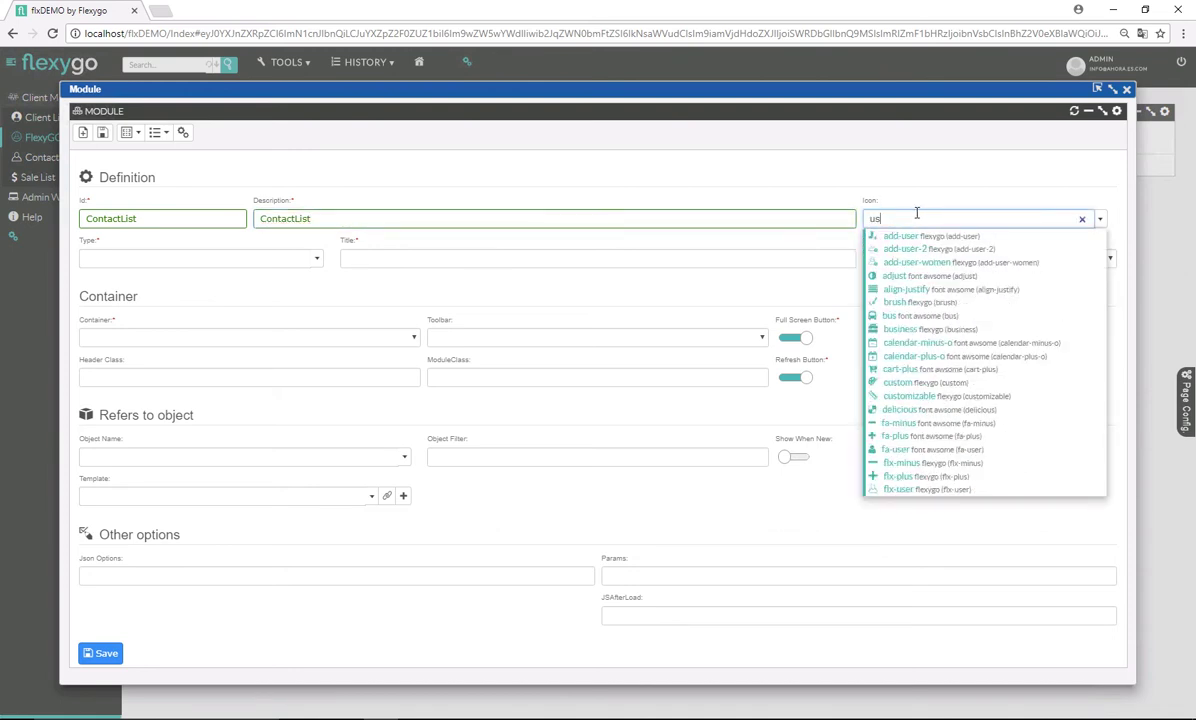
pyautogui.write('er')
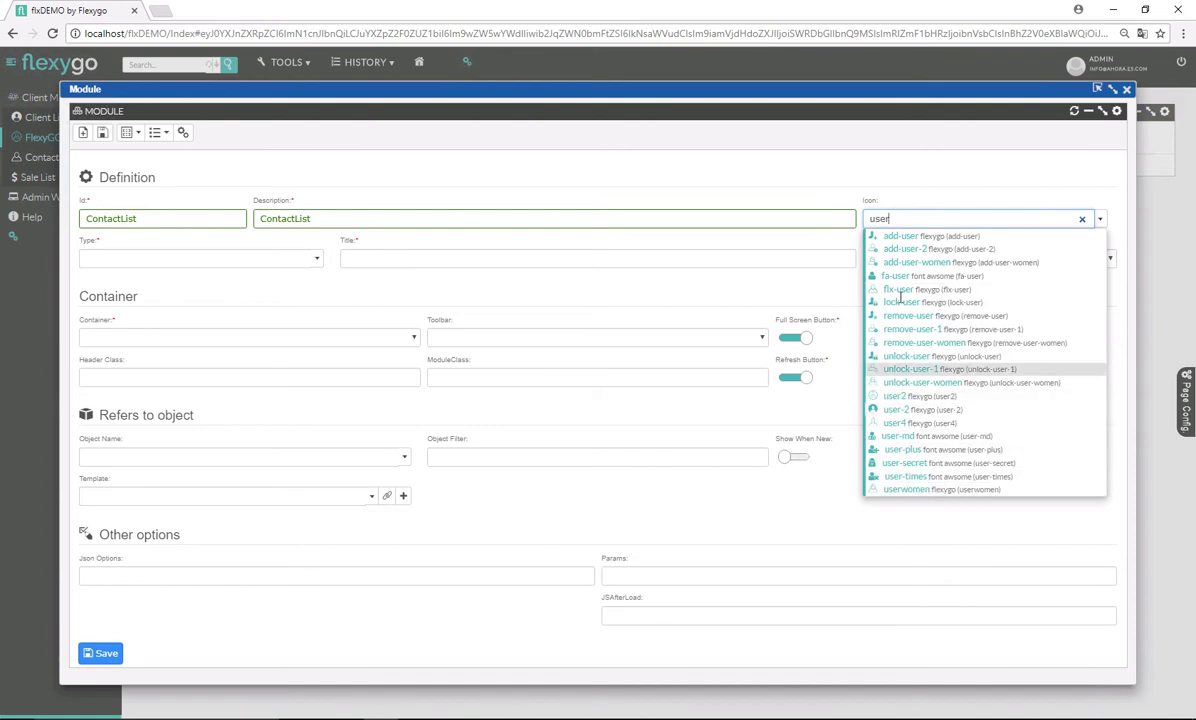
pyautogui.click(895, 289)
# Set the new module's type to Object List, its title to Contact List and its classification to Project Module.
pyautogui.click(245, 258)
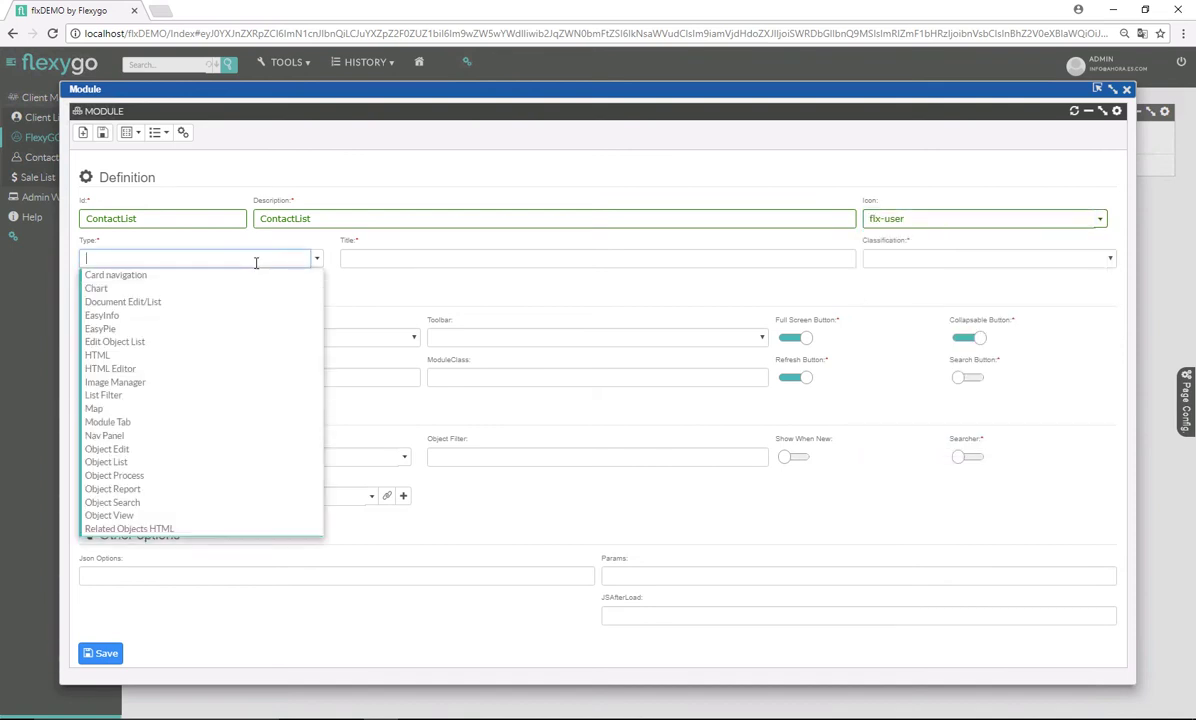
pyautogui.click(127, 463)
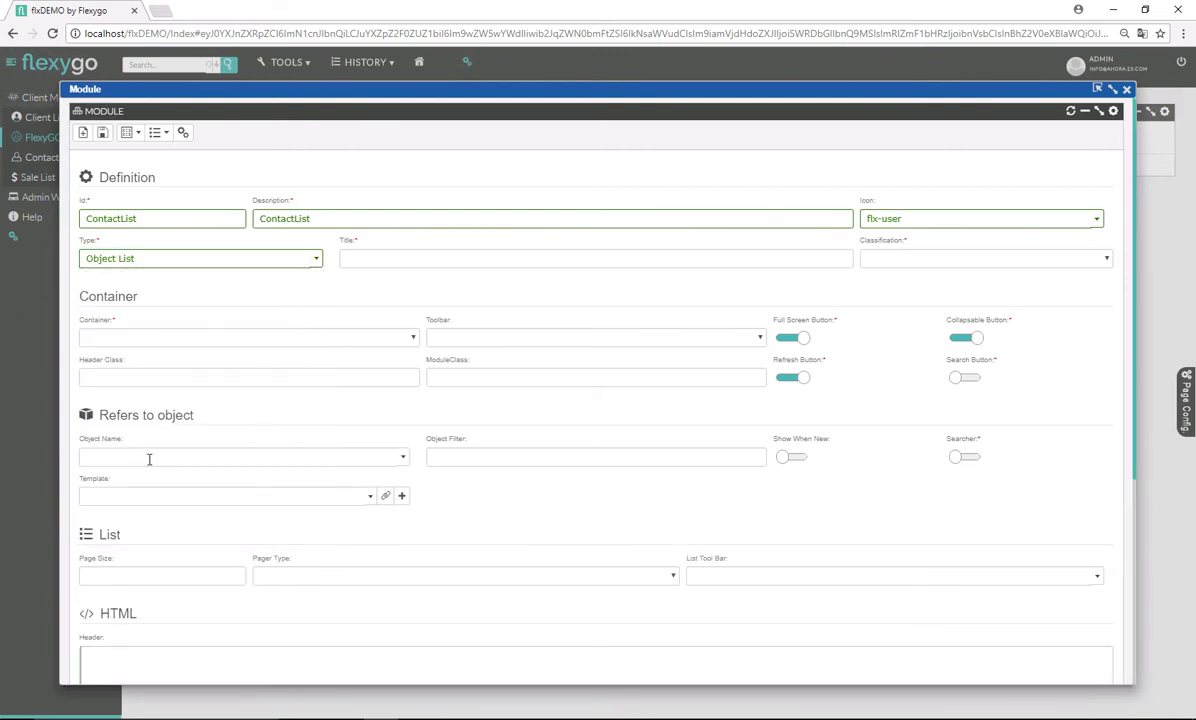
pyautogui.click(374, 259)
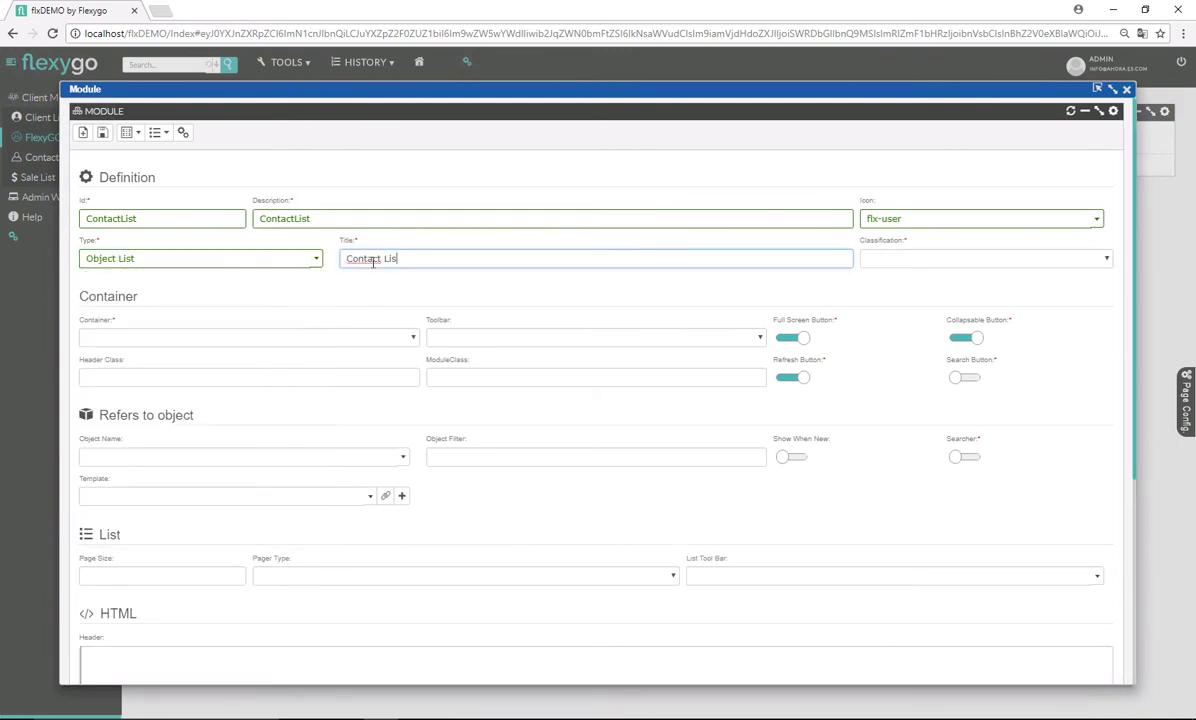
pyautogui.click(924, 262)
pyautogui.click(902, 284)
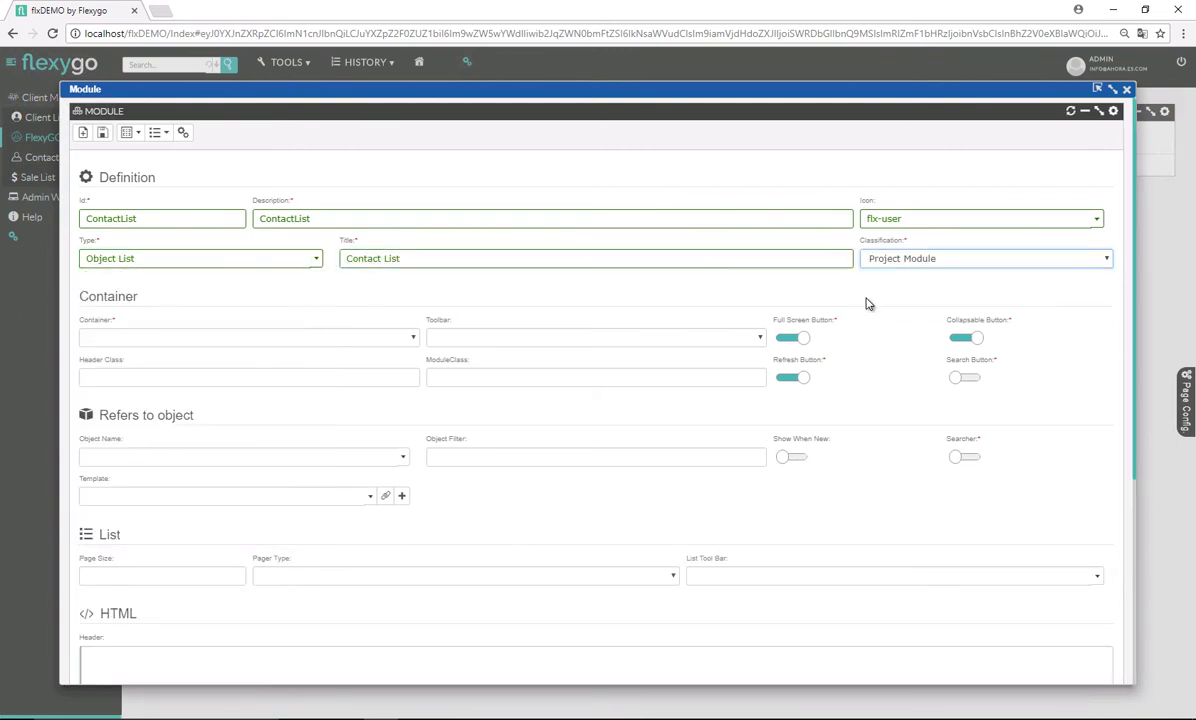
# Choose the Default container for the module and set its object name to Contacts.
pyautogui.click(414, 339)
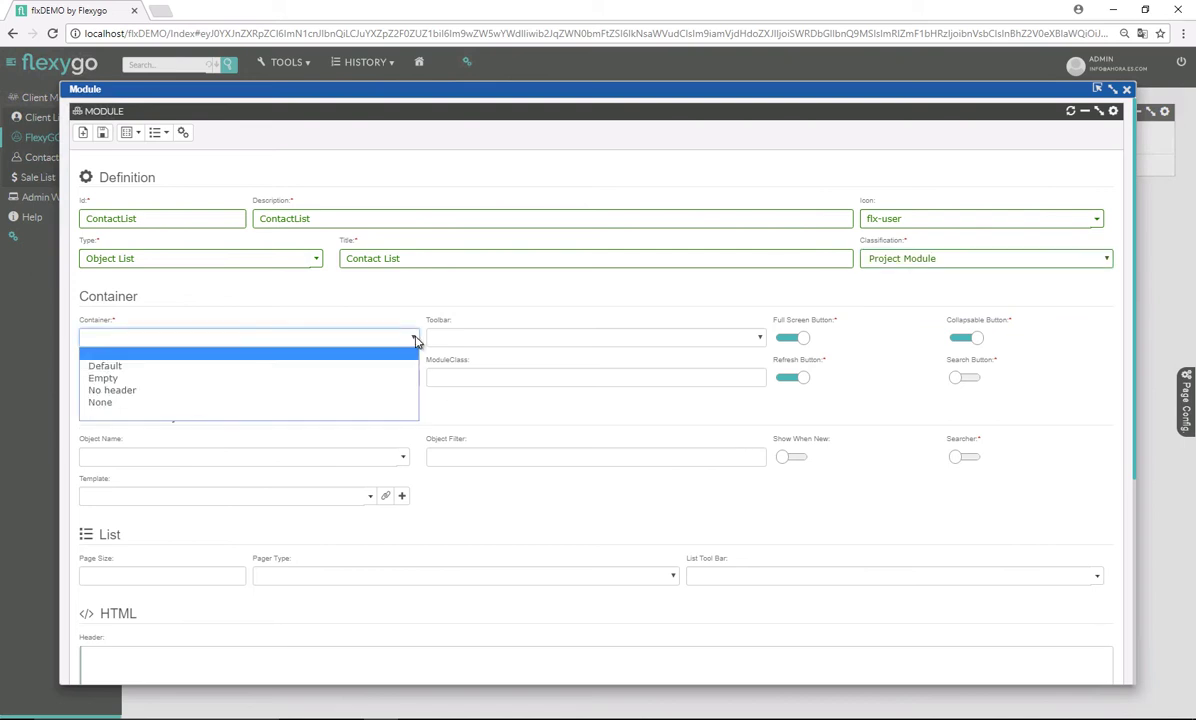
pyautogui.click(160, 367)
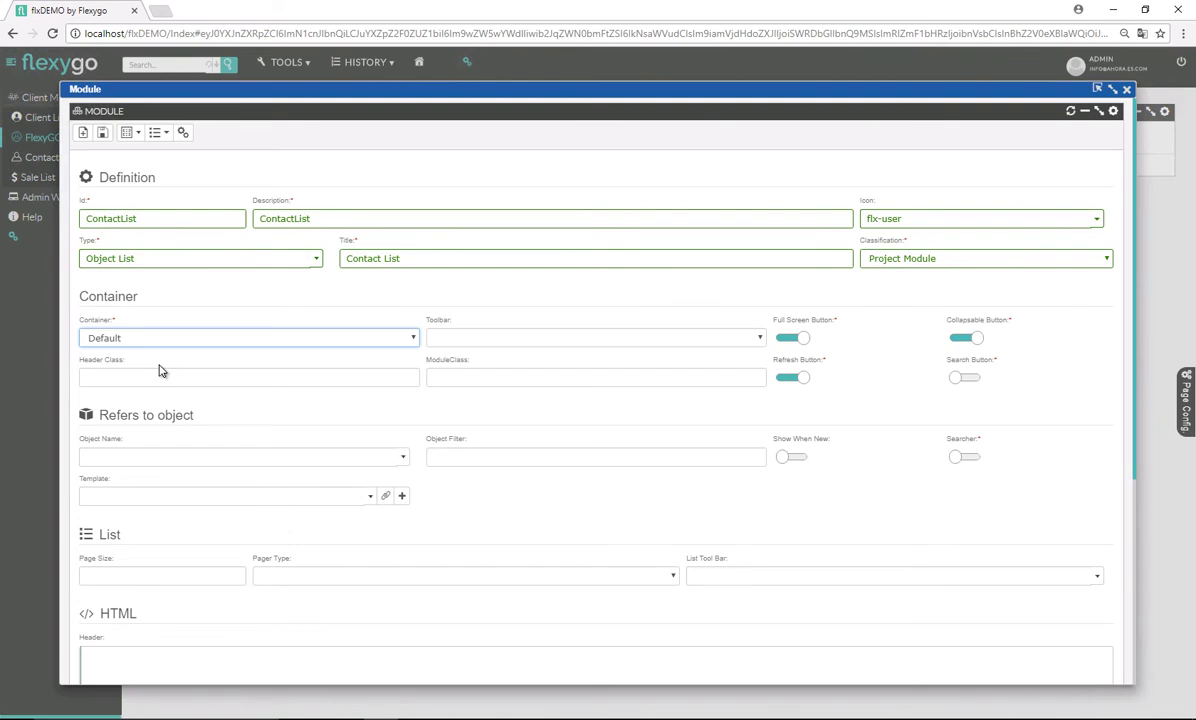
pyautogui.scroll(-3, 667, 518)
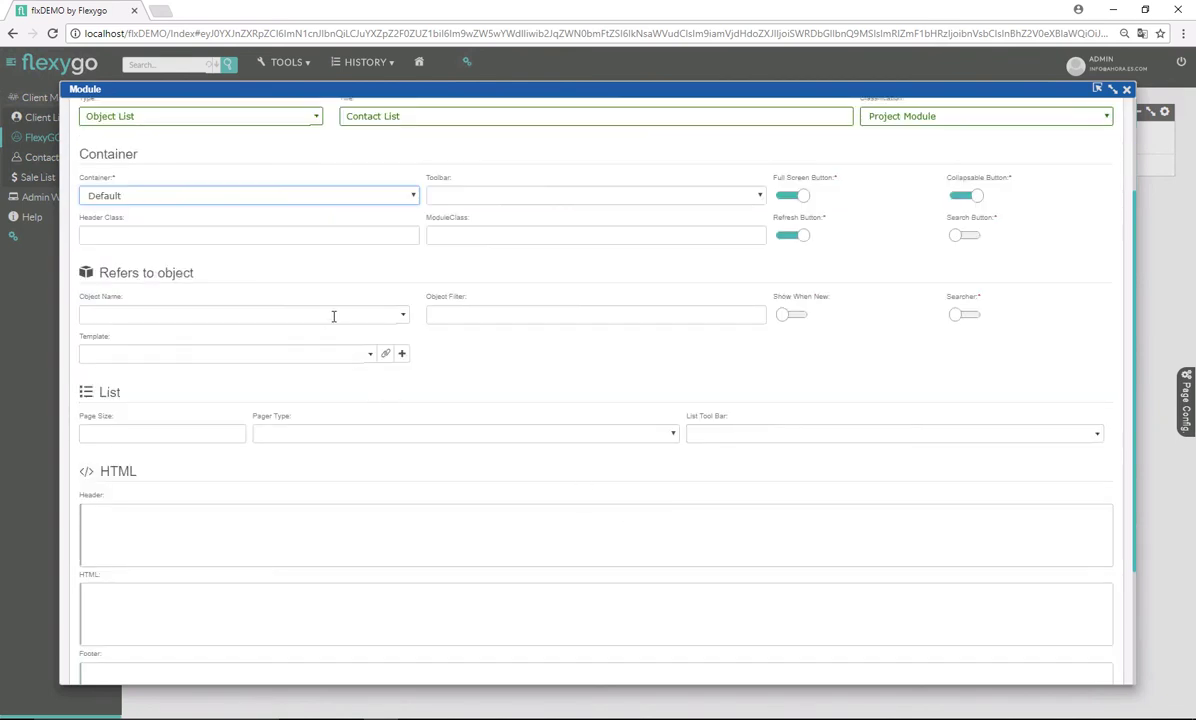
pyautogui.click(334, 316)
pyautogui.write('cont')
pyautogui.click(190, 341)
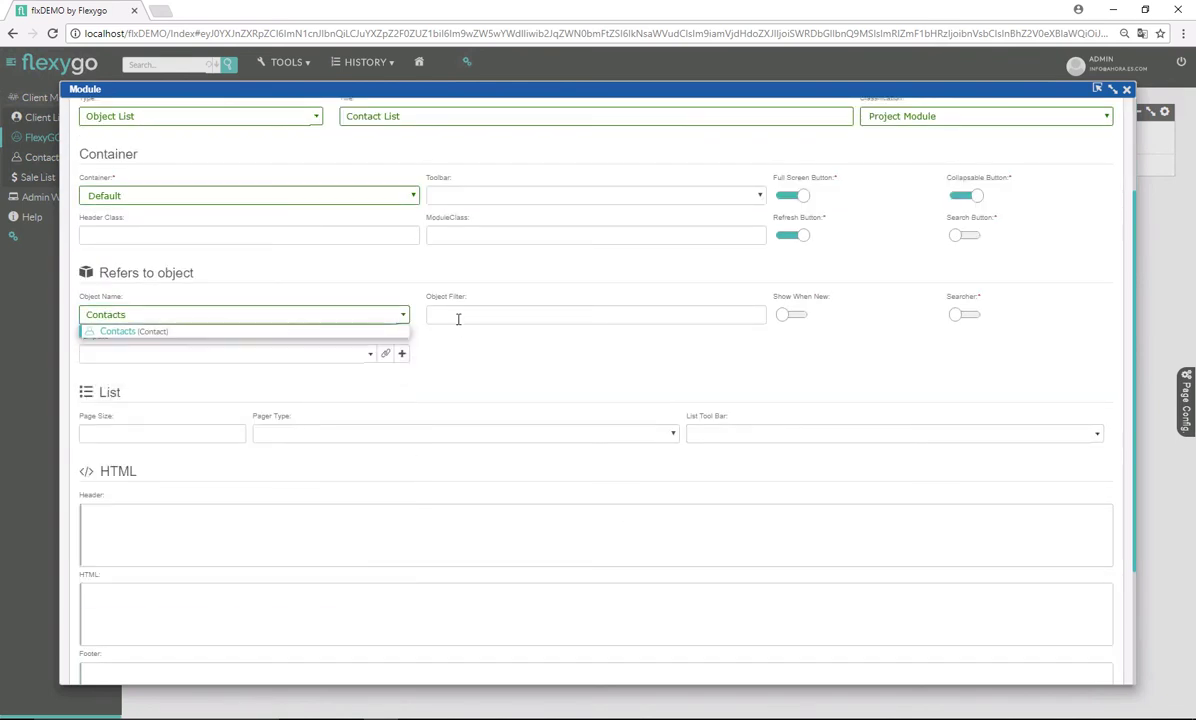
# Enter Contact.IdClient={{IdClient}} as the module's object filter.
pyautogui.click(461, 316)
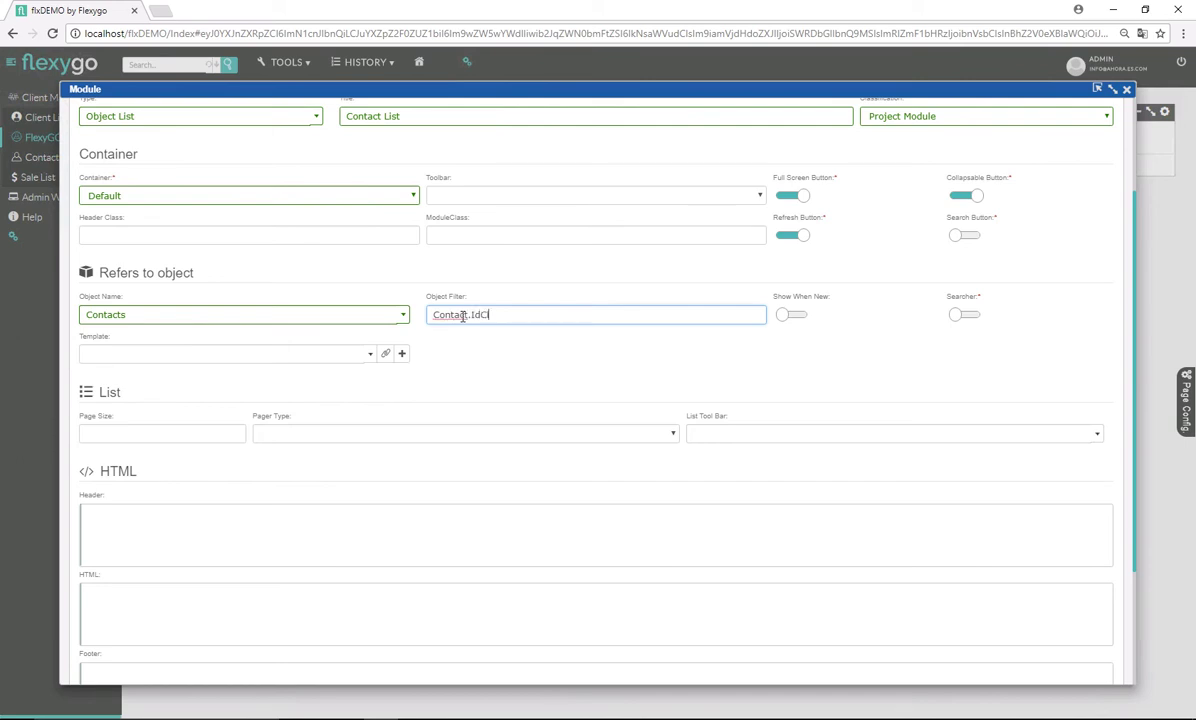
pyautogui.press('BackSpace')
pyautogui.press('BackSpace')
pyautogui.press('BackSpace')
pyautogui.press('BackSpace')
pyautogui.press('BackSpace')
pyautogui.press('BackSpace')
pyautogui.press('BackSpace')
pyautogui.press('BackSpace')
pyautogui.press('BackSpace')
pyautogui.press('BackSpace')
pyautogui.press('BackSpace')
pyautogui.press('BackSpace')
pyautogui.press('Left')
pyautogui.press('Left')
pyautogui.write('IdClient')
pyautogui.click(577, 318)
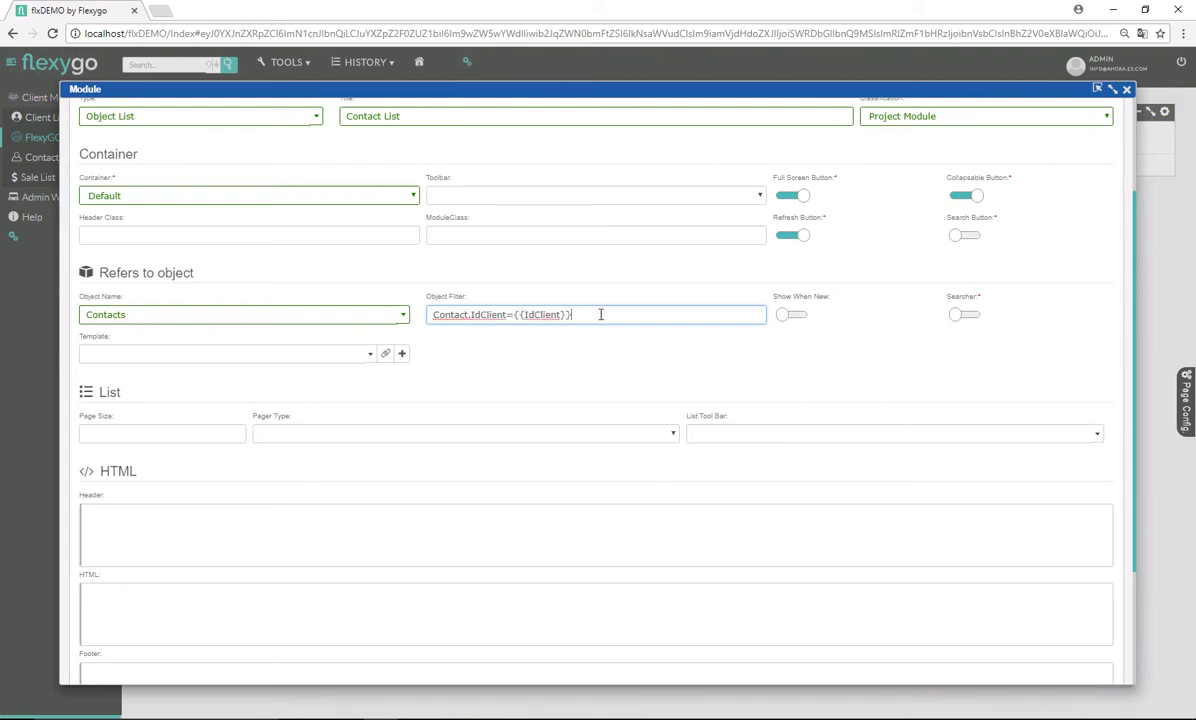
# Leave the template empty, review the remaining module settings and save the ContactList module.
pyautogui.click(200, 359)
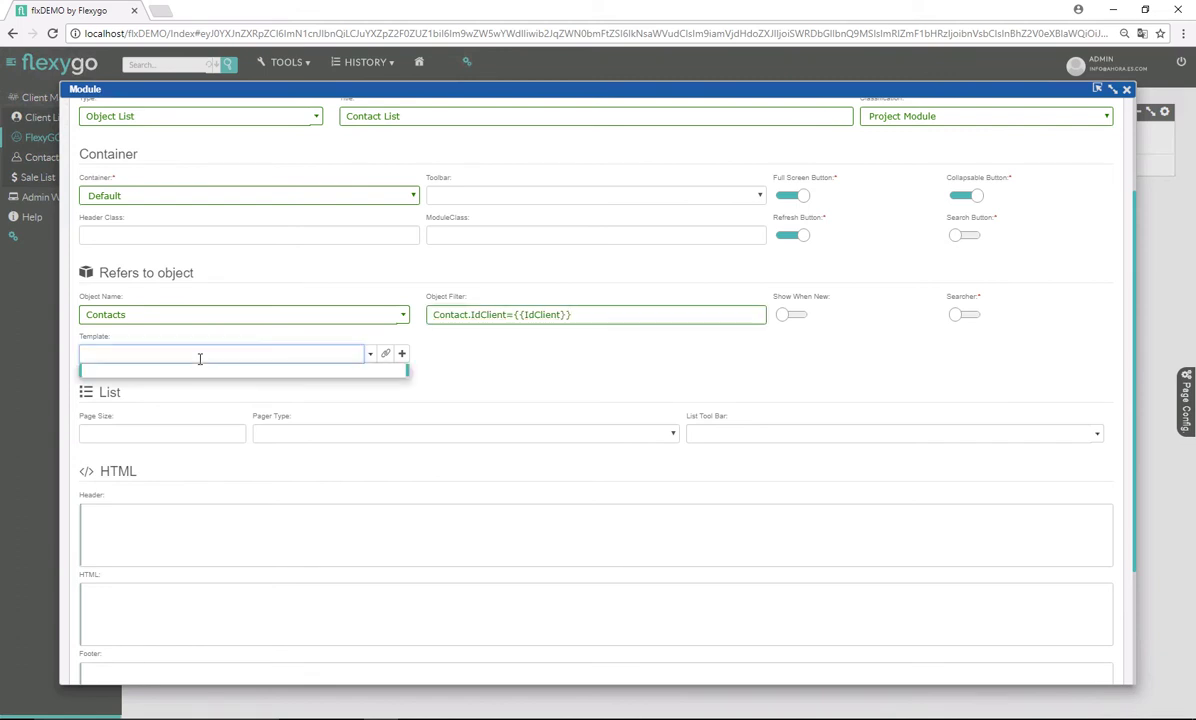
pyautogui.click(530, 381)
pyautogui.scroll(-2, 520, 410)
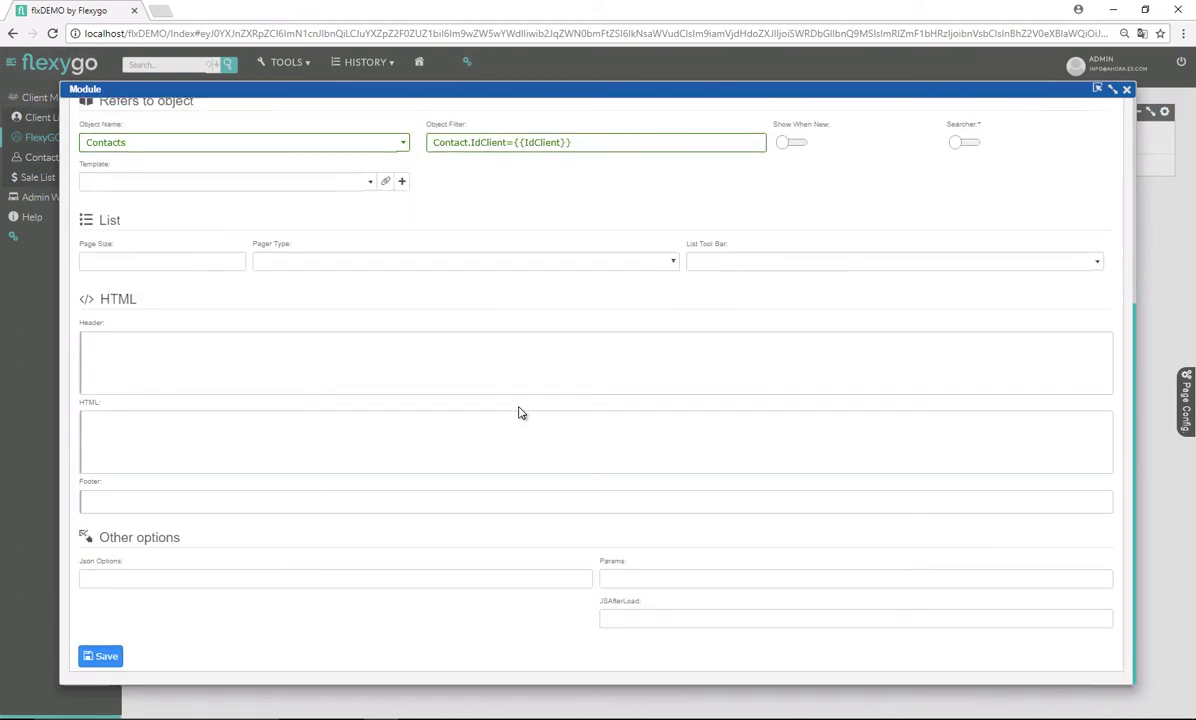
pyautogui.scroll(1, 519, 413)
pyautogui.scroll(3, 518, 413)
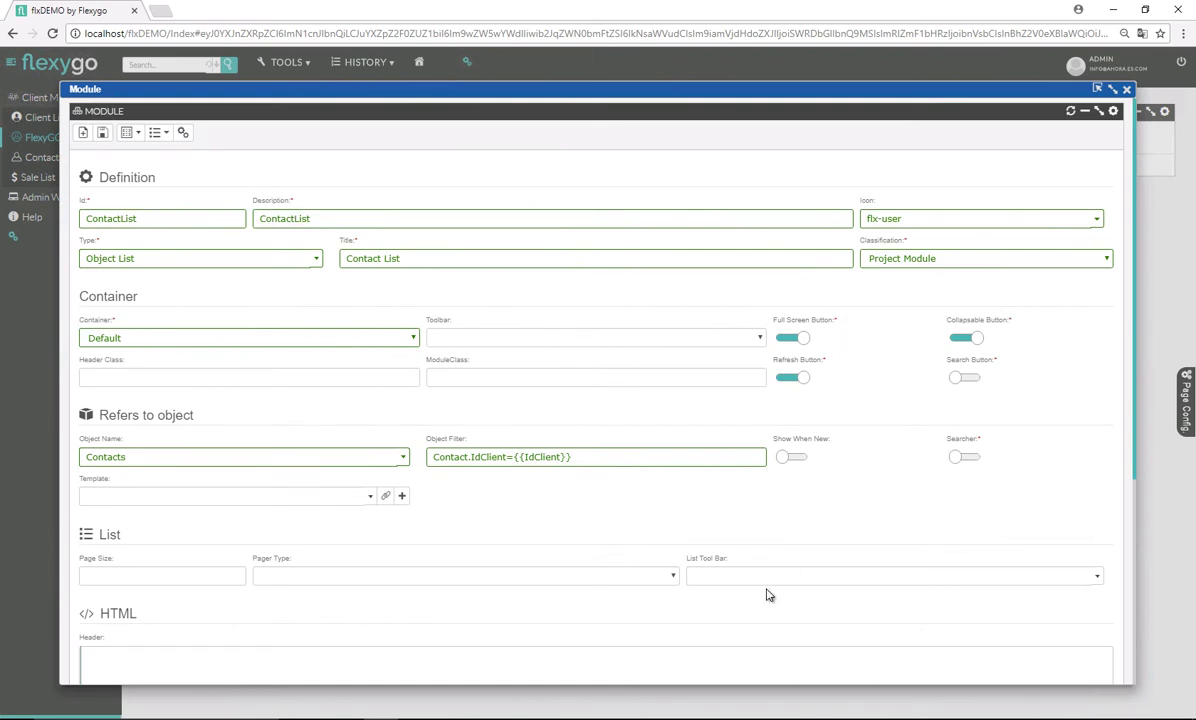
pyautogui.click(102, 132)
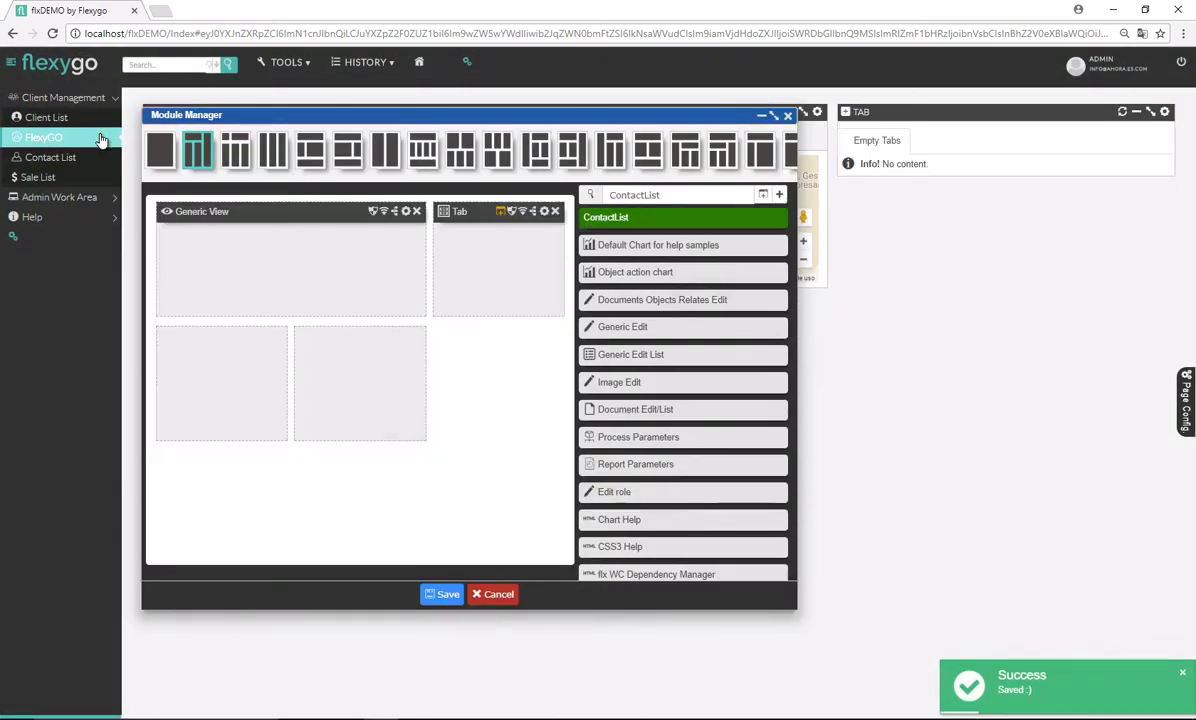
# Place the ContactList module inside the Tab module and save the page layout.
pyautogui.moveTo(659, 228); pyautogui.dragTo(490, 240)
pyautogui.click(442, 594)
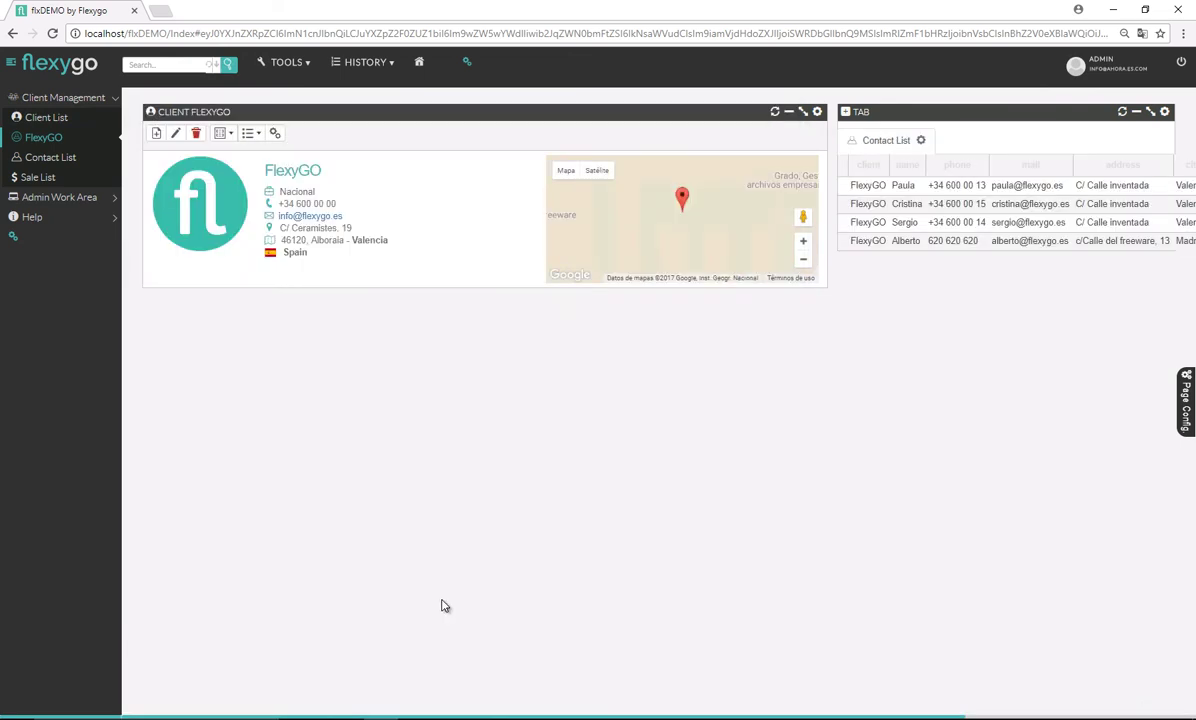
# Apply and save the single-cell page layout, and widen the phone, mail and address columns of the contact list.
pyautogui.click(1186, 400)
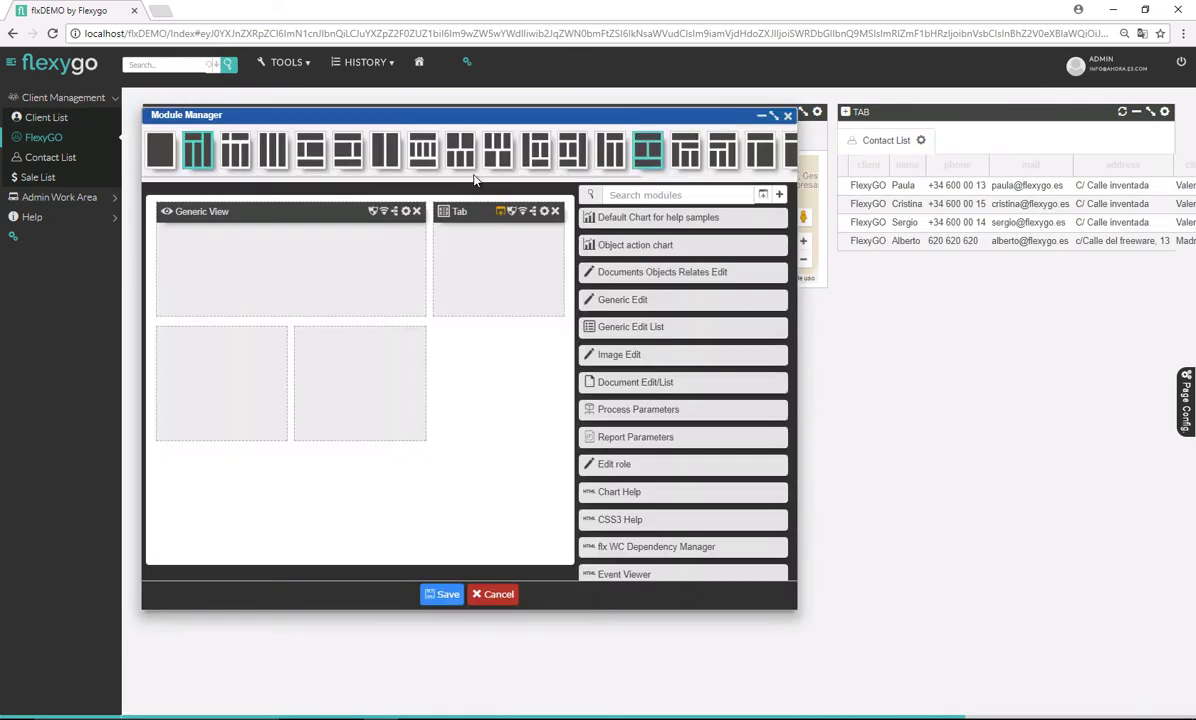
pyautogui.click(160, 150)
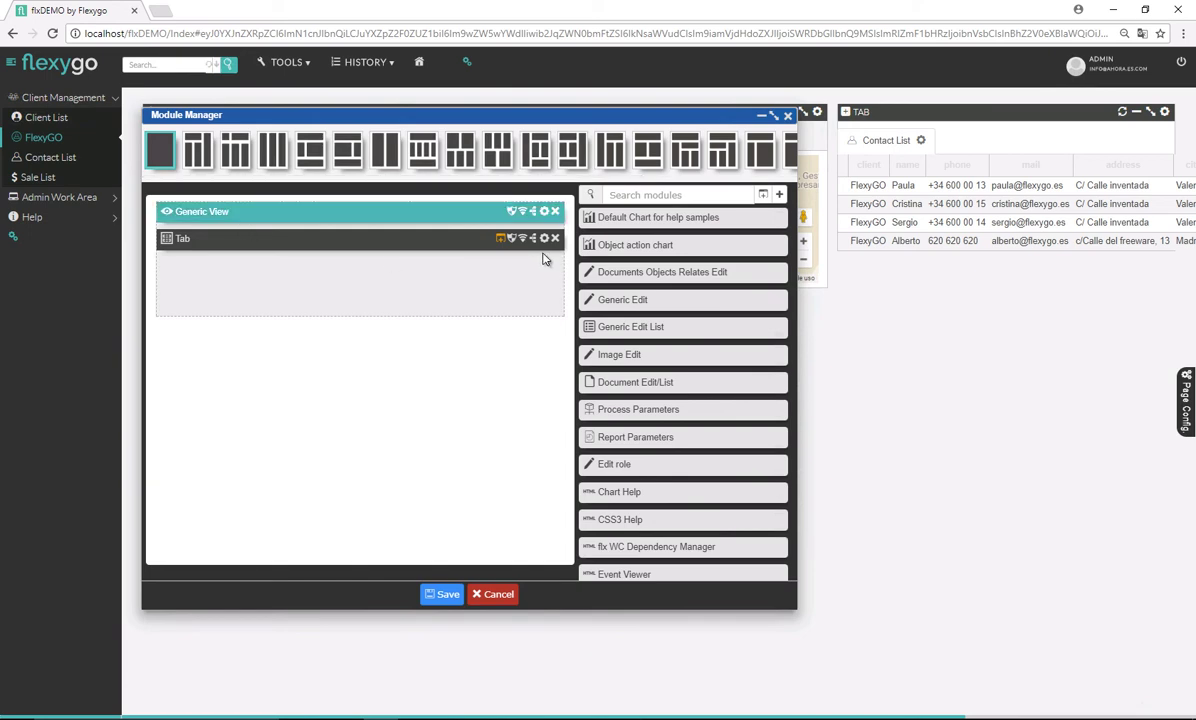
pyautogui.click(445, 596)
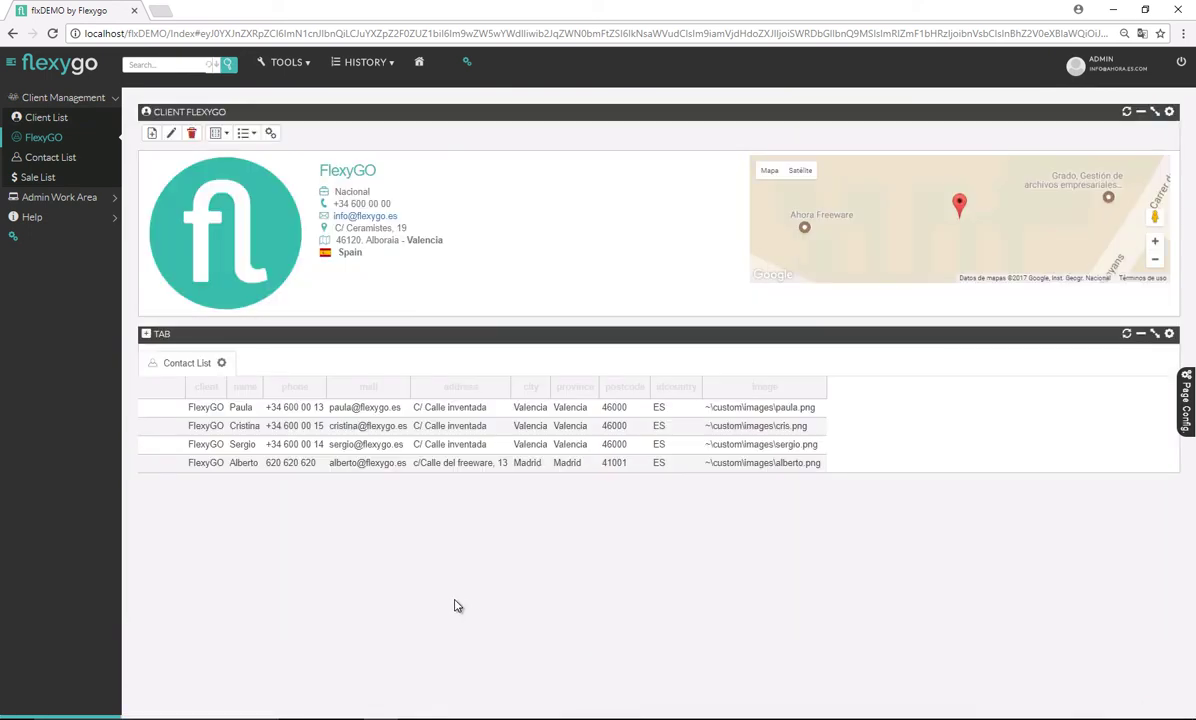
pyautogui.moveTo(429, 395); pyautogui.dragTo(857, 392)
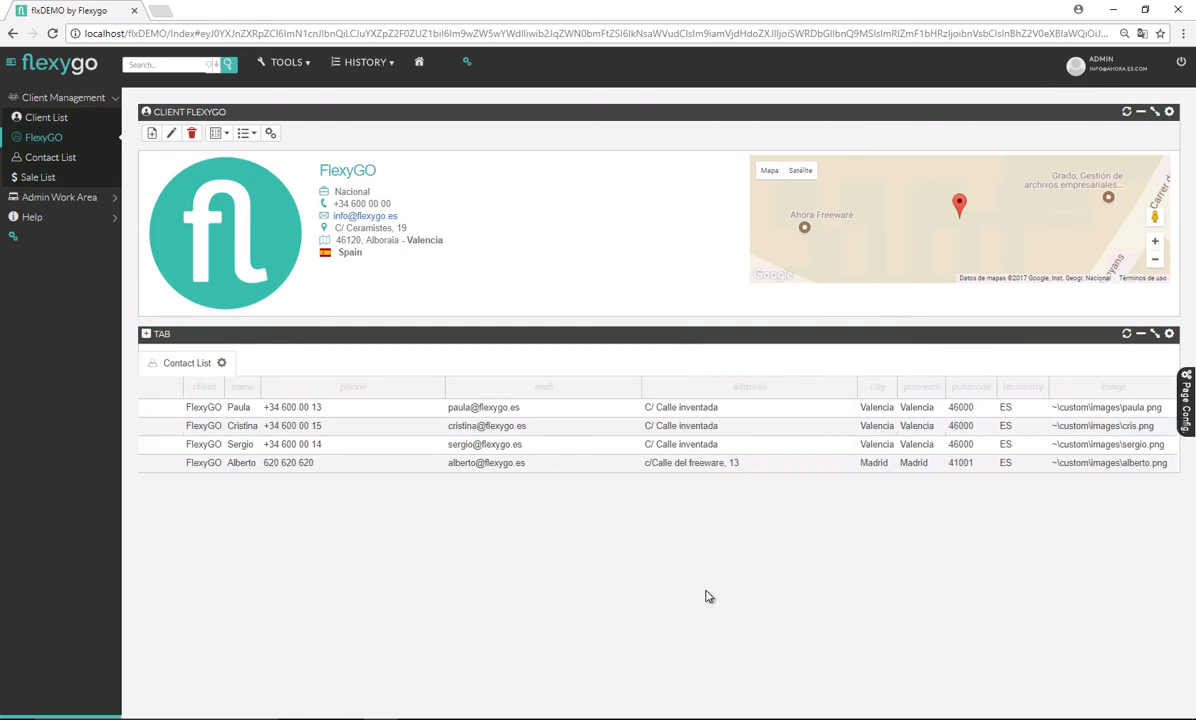
# Reopen the Module Manager for the client page and start another new module.
pyautogui.click(1186, 400)
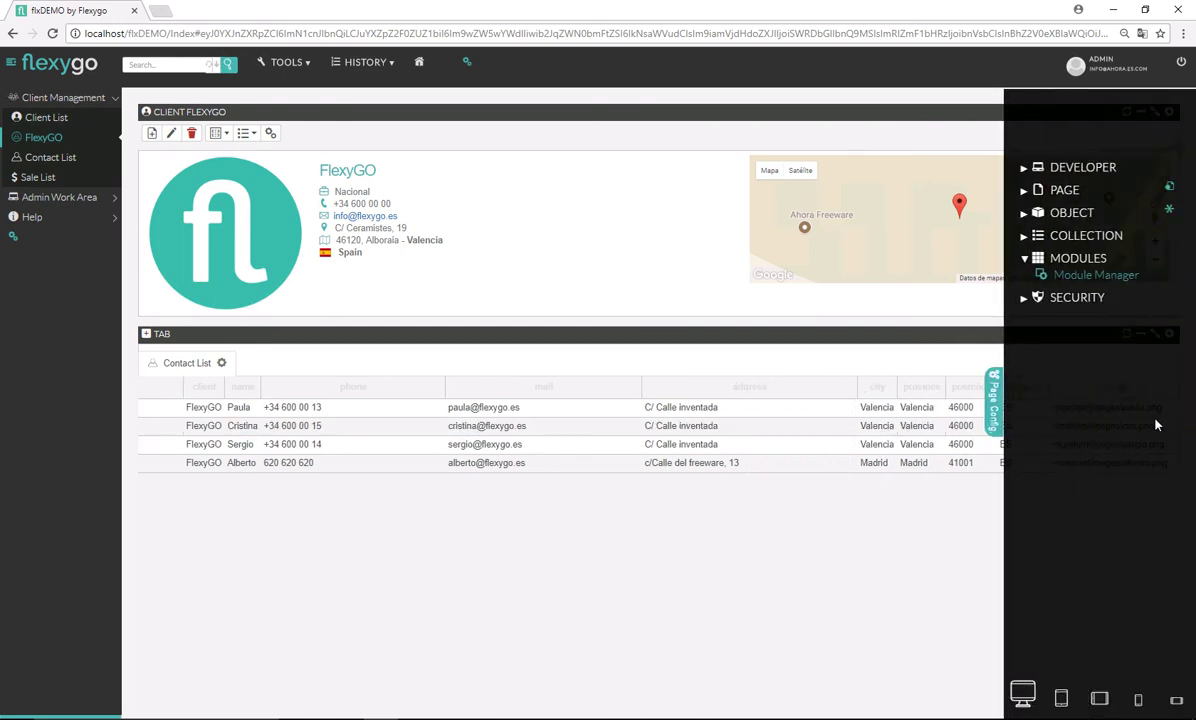
pyautogui.click(891, 538)
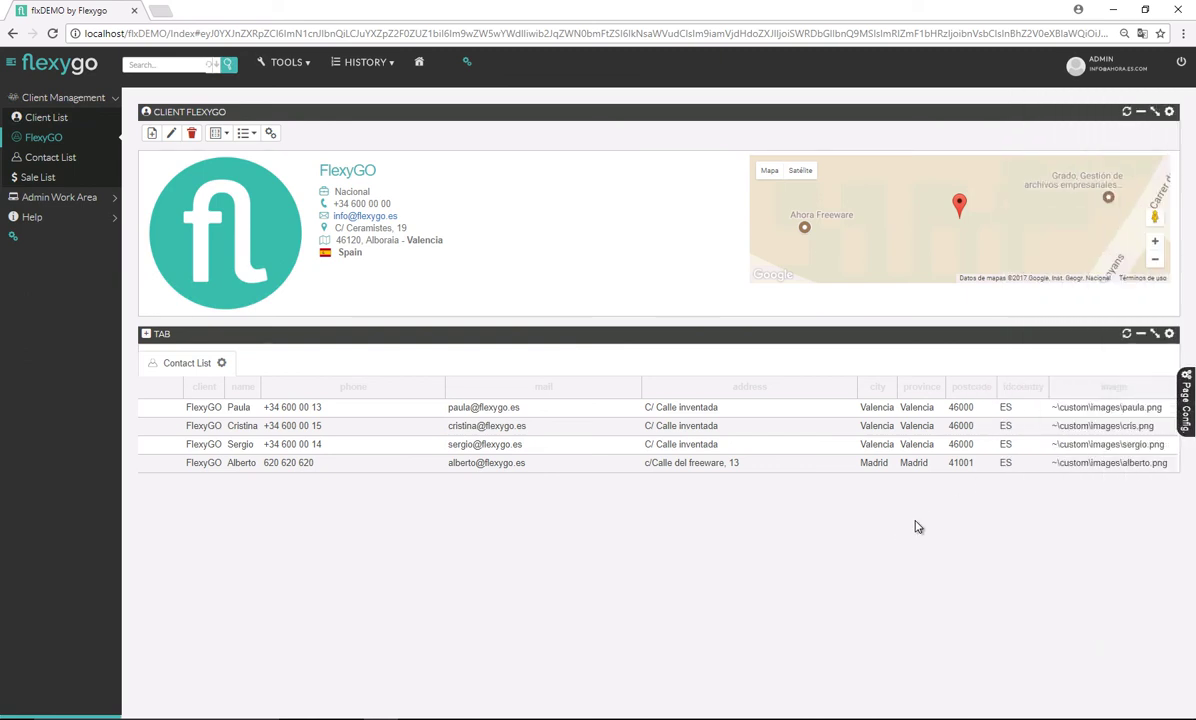
pyautogui.click(1186, 396)
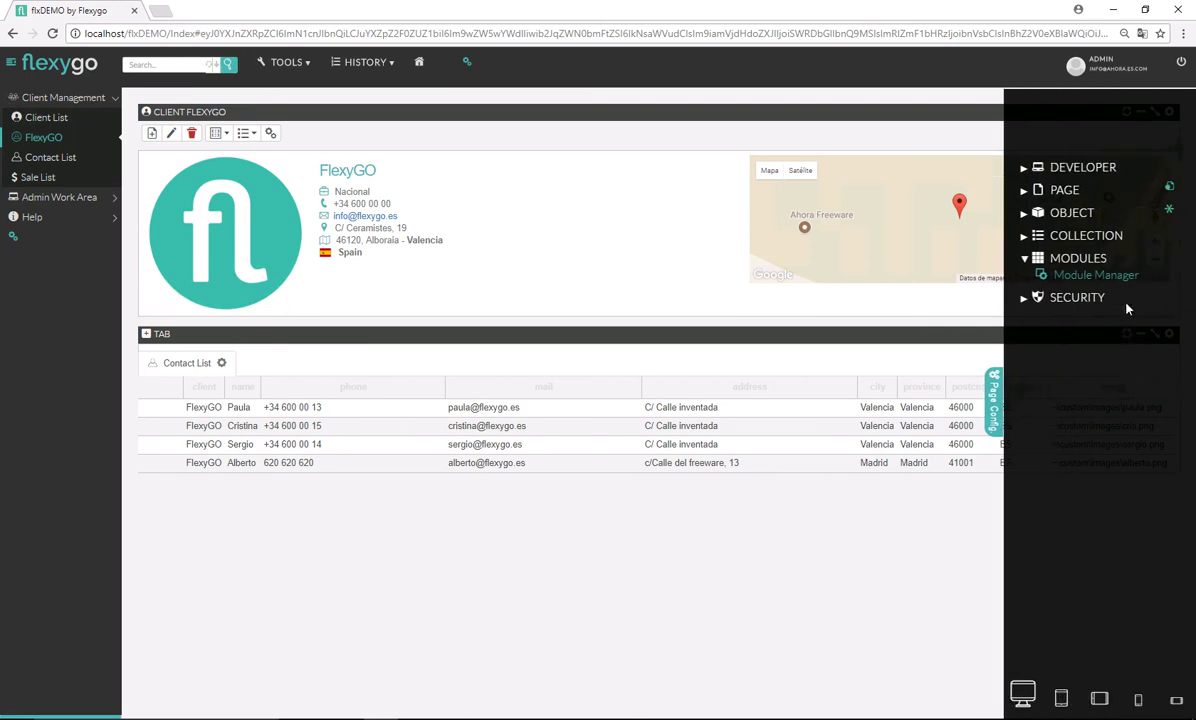
pyautogui.click(1119, 280)
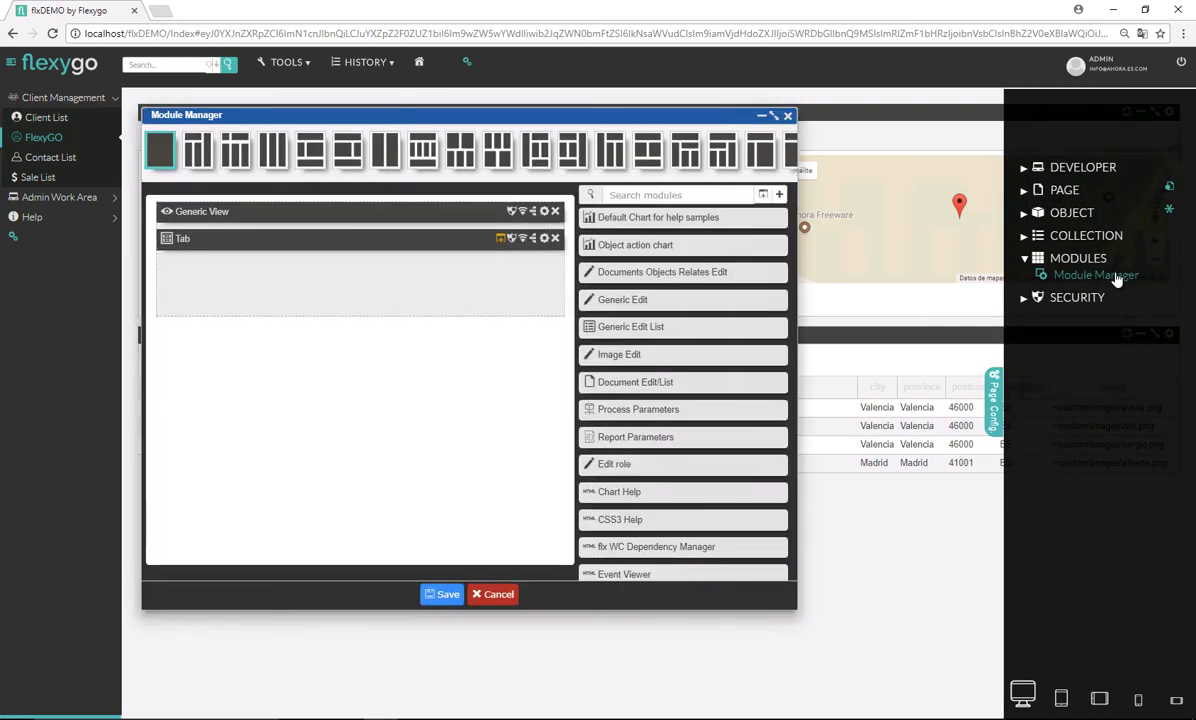
pyautogui.click(780, 195)
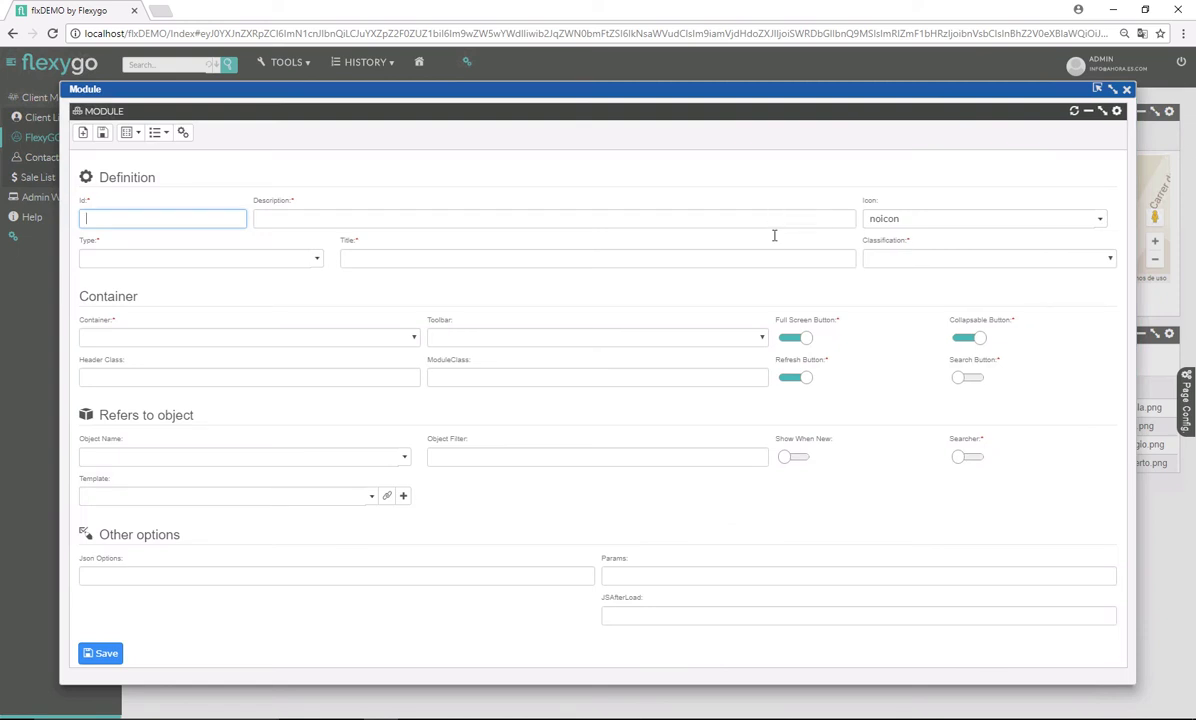
# Examine the module types available for the new module.
pyautogui.click(318, 263)
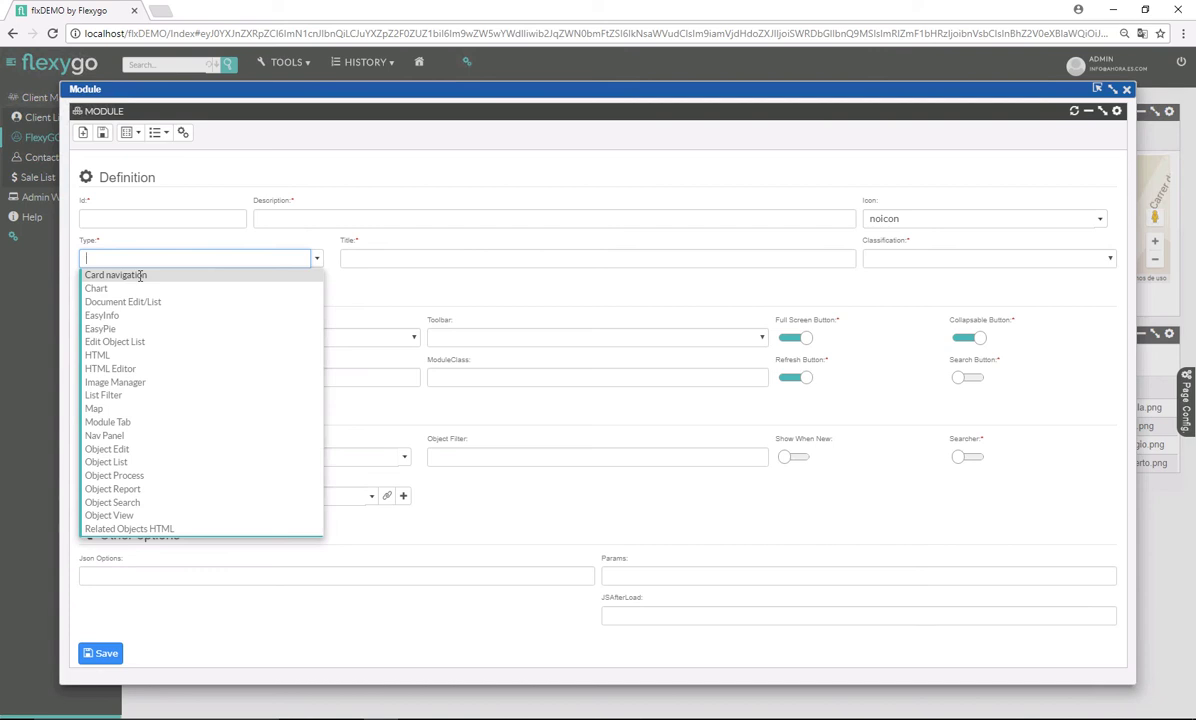
pyautogui.click(321, 262)
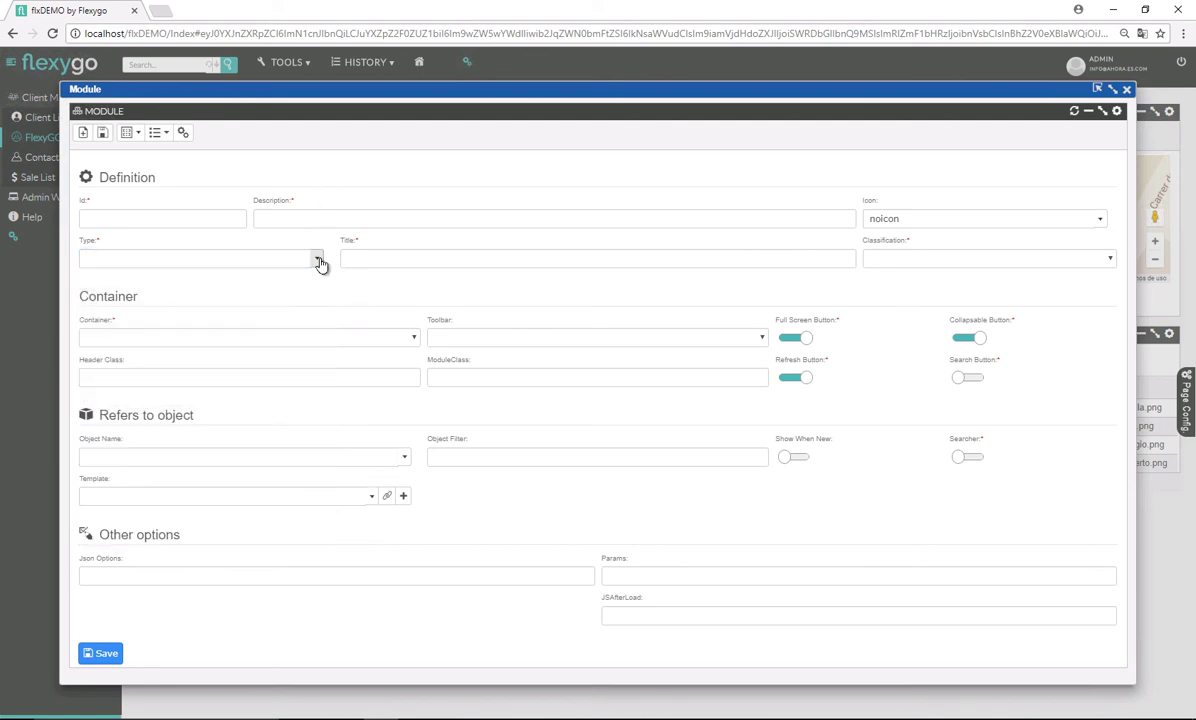
pyautogui.click(318, 262)
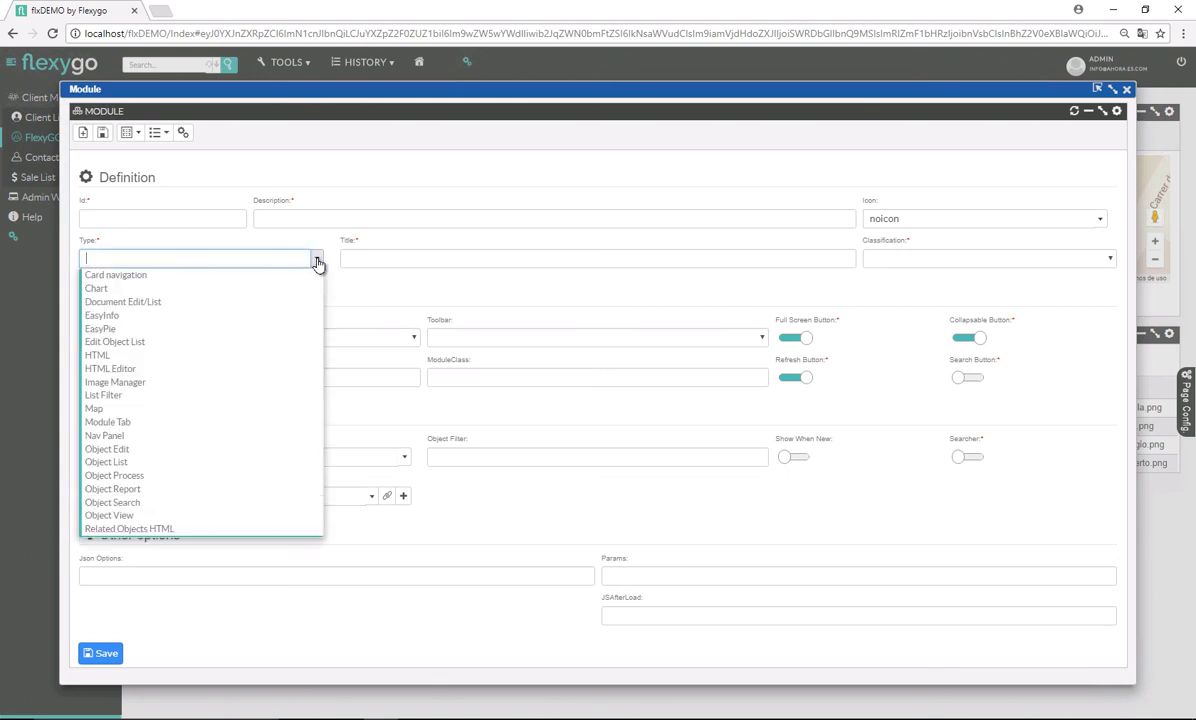